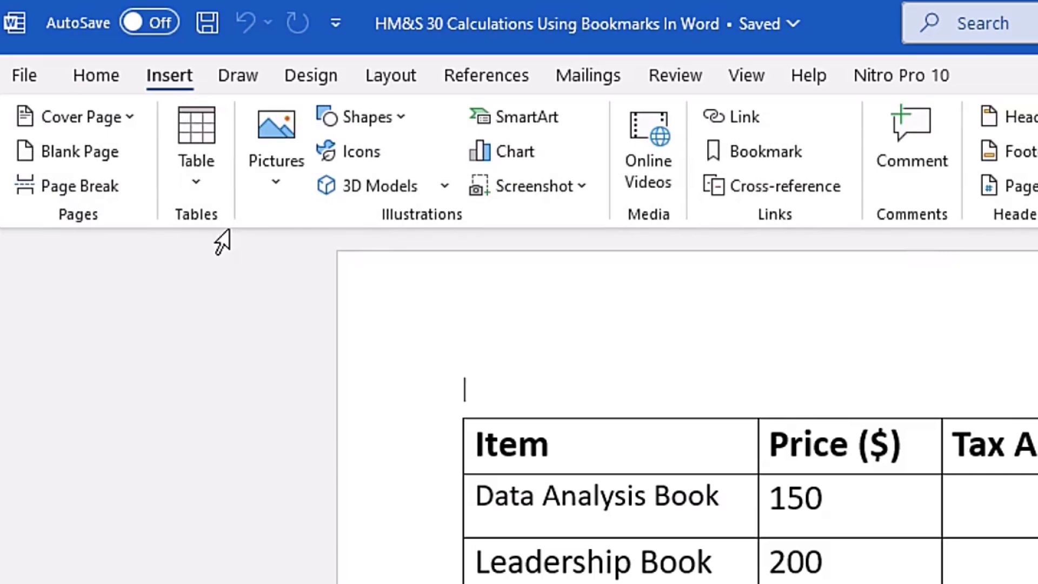
- Insert an empty table with three columns and four rows above the first price table
click(208, 180)
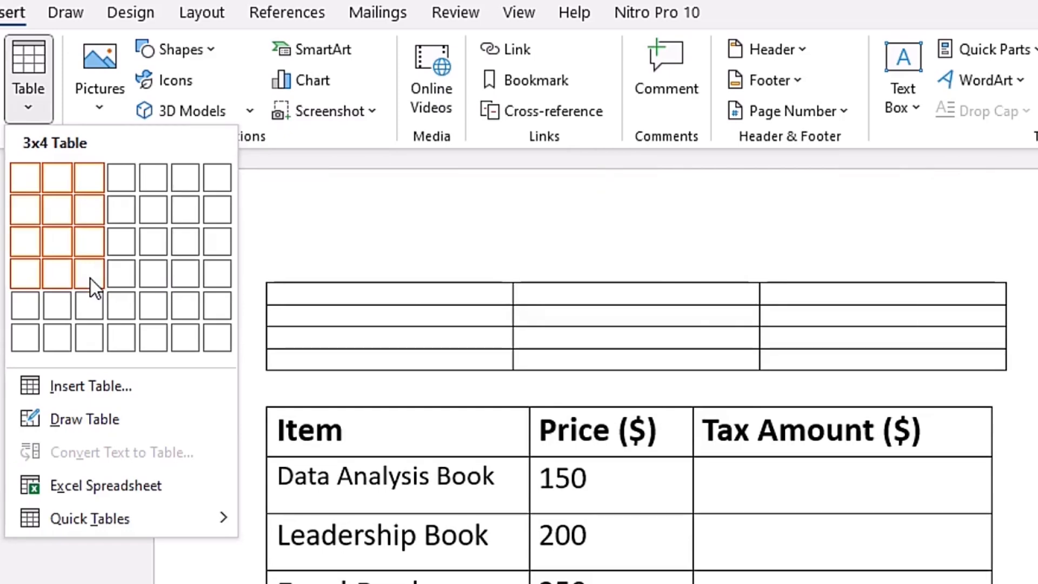
click(90, 278)
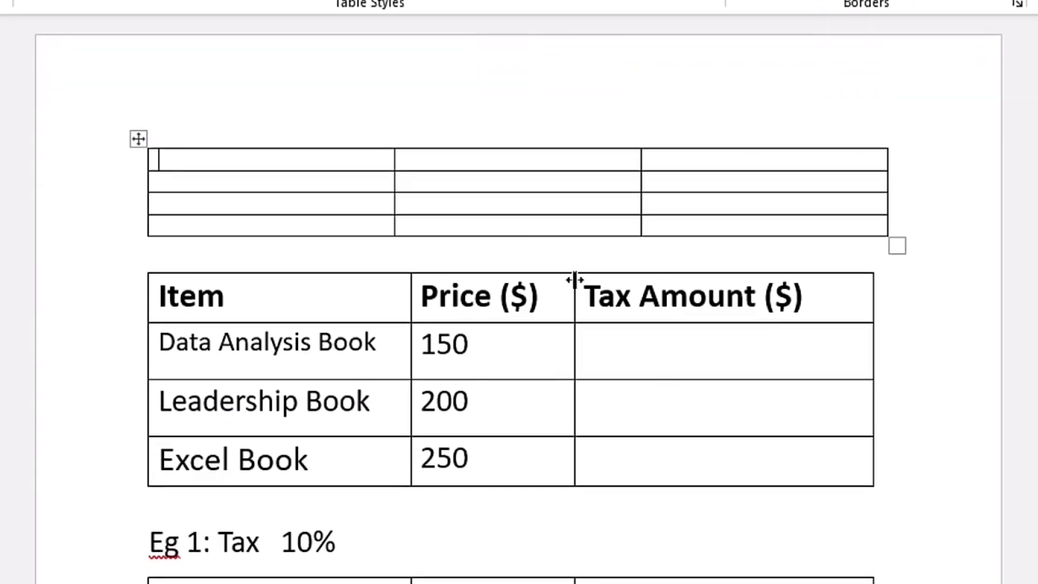
- Open the Formula dialog for the Data Analysis Book's Tax Amount cell in the first price table
click(608, 351)
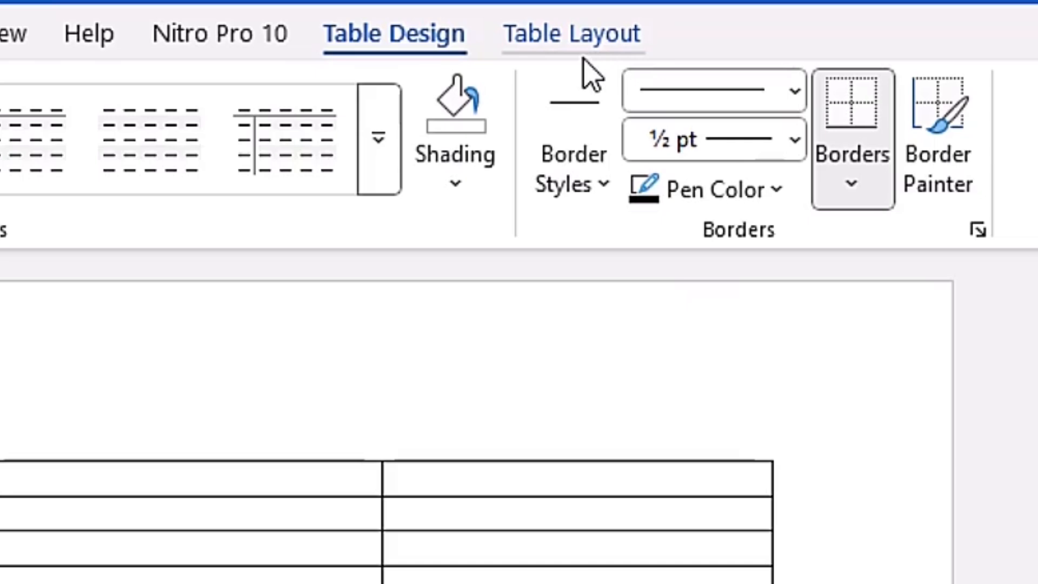
click(551, 55)
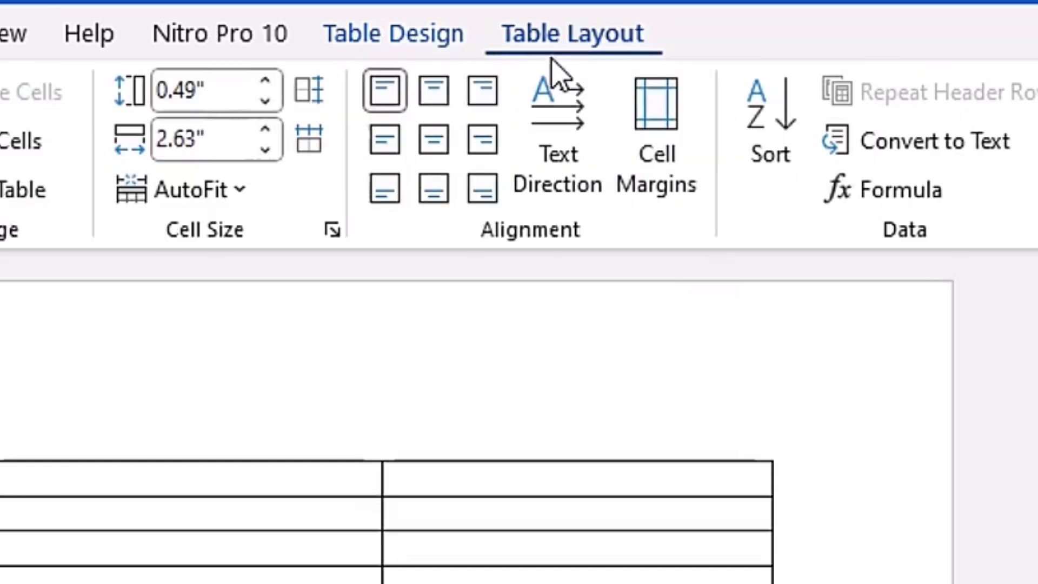
click(887, 204)
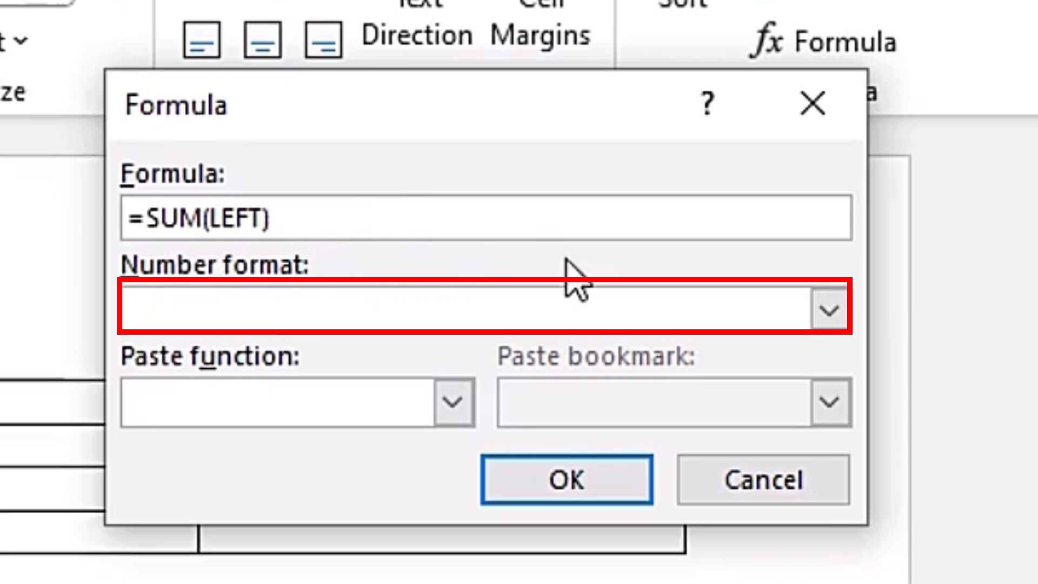
- Examine the available number formats and the functions that can be pasted into the formula
click(581, 309)
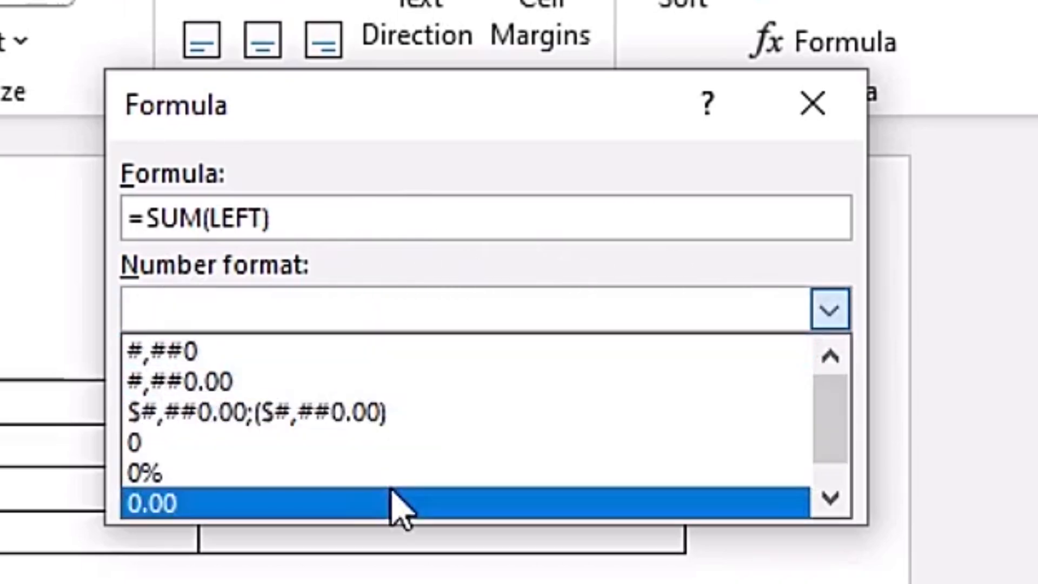
click(832, 313)
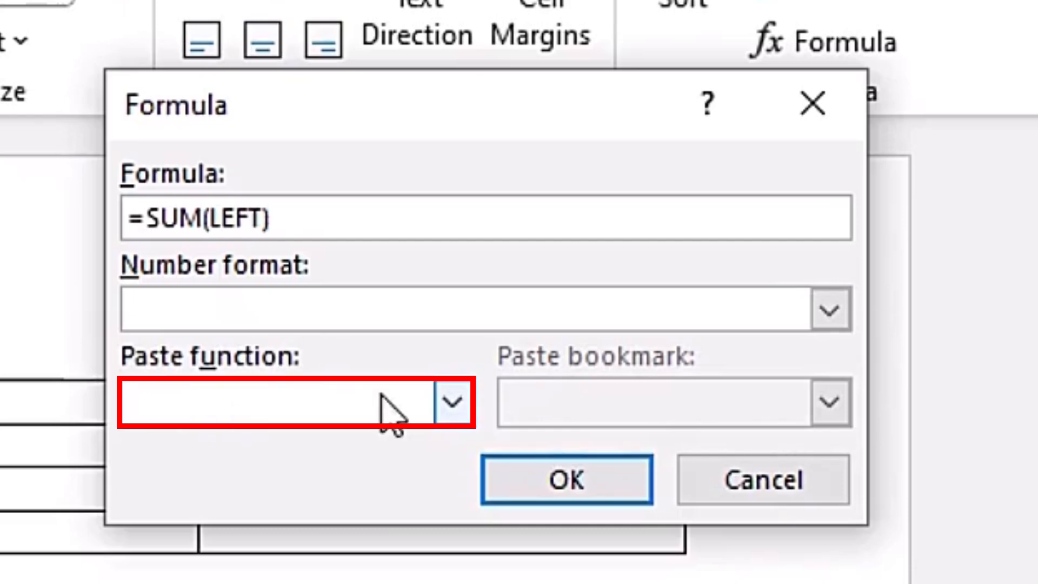
click(452, 399)
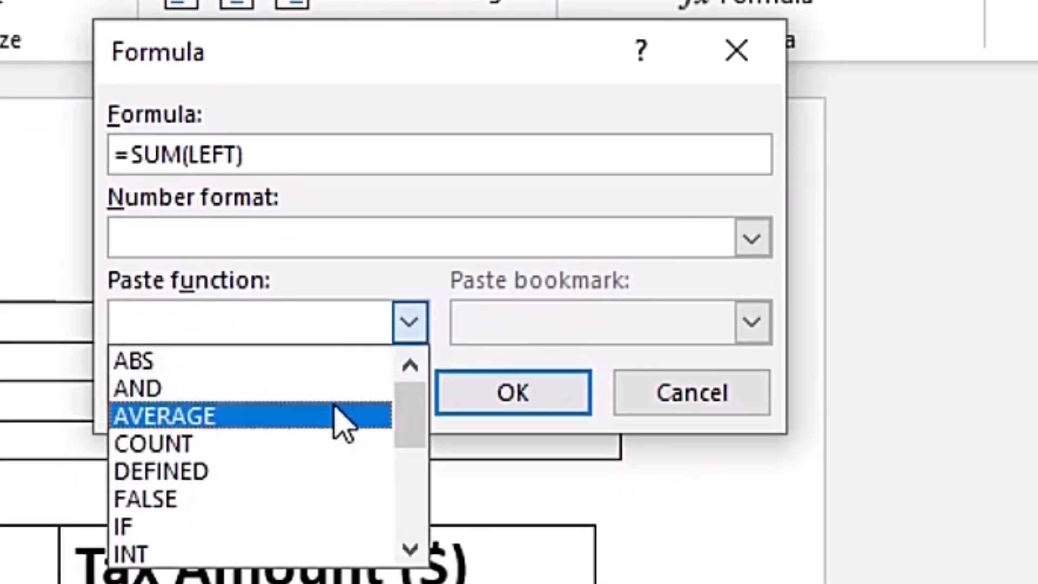
scroll(370, 518, down, 1)
scroll(333, 427, down, 3)
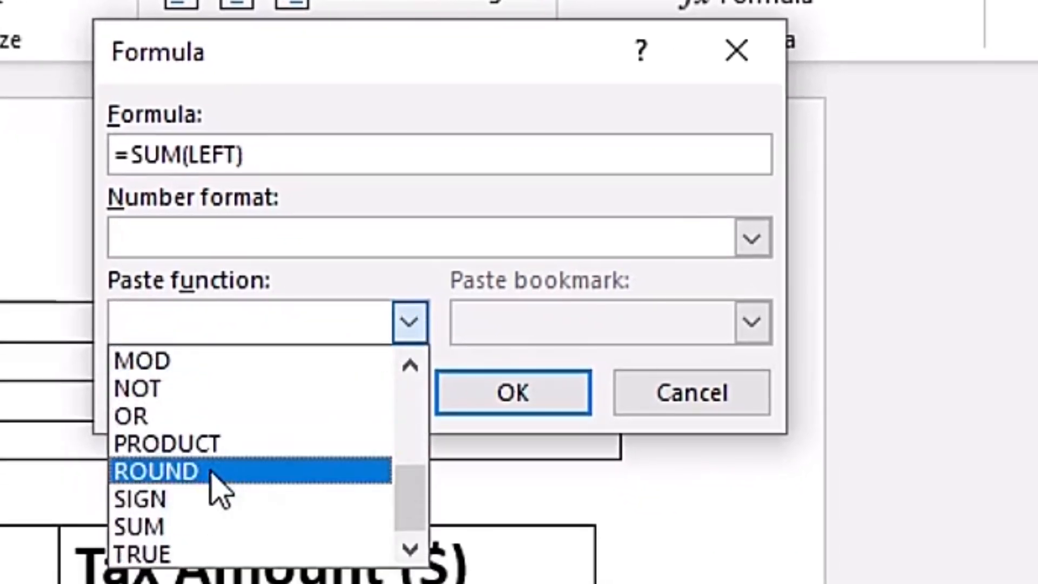
scroll(219, 465, up, 2)
scroll(213, 449, down, 2)
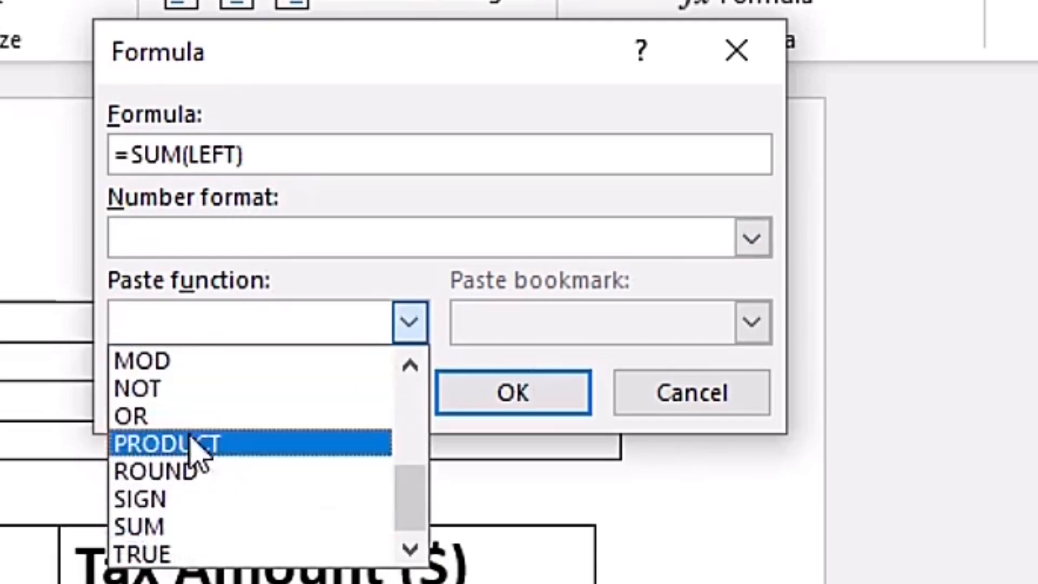
scroll(189, 411, up, 2)
click(180, 319)
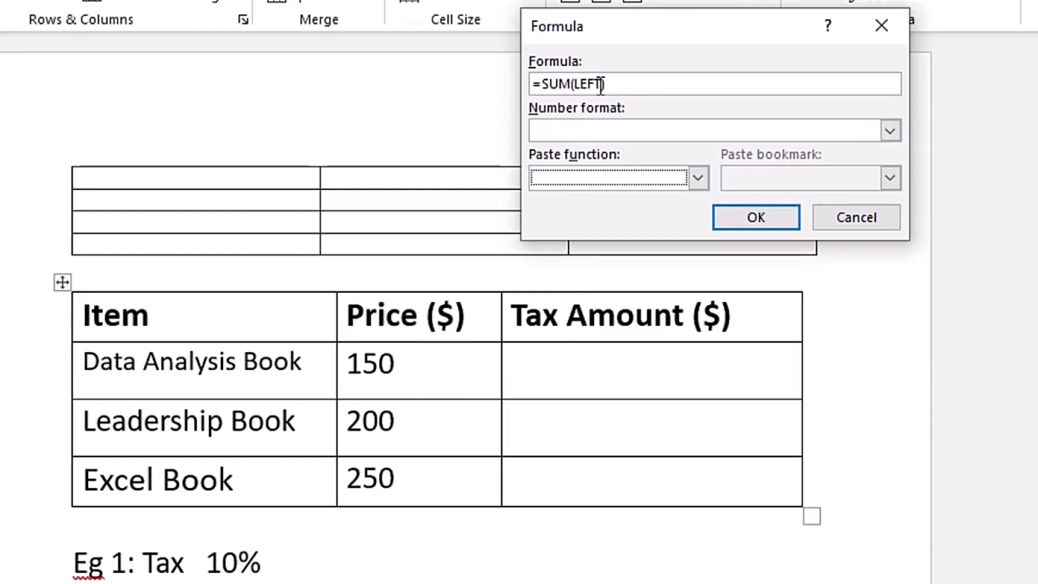
- Calculate the Data Analysis Book's tax amount with the formula =SUM(LEFT)*10%
click(646, 91)
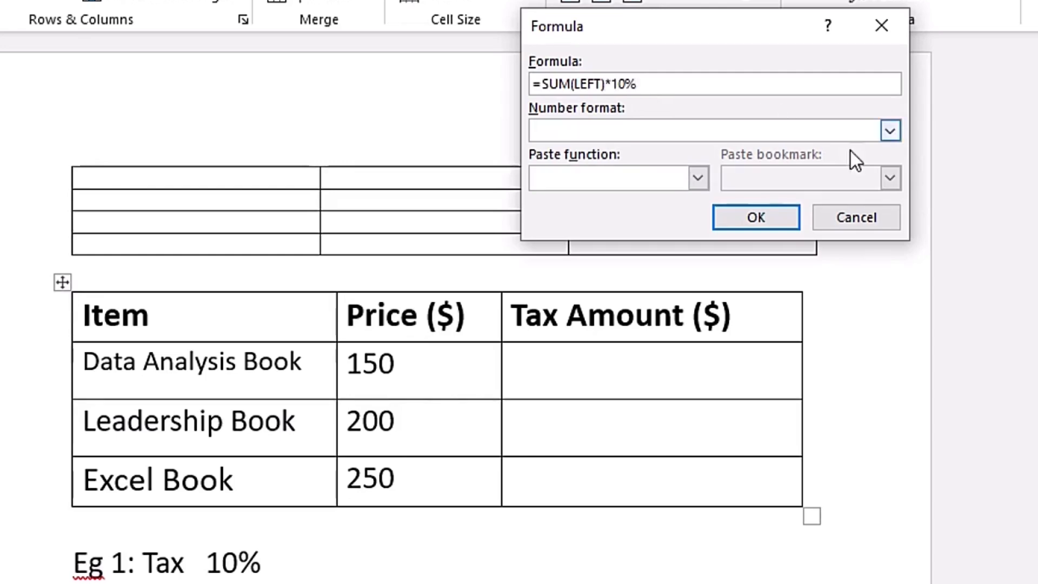
click(752, 216)
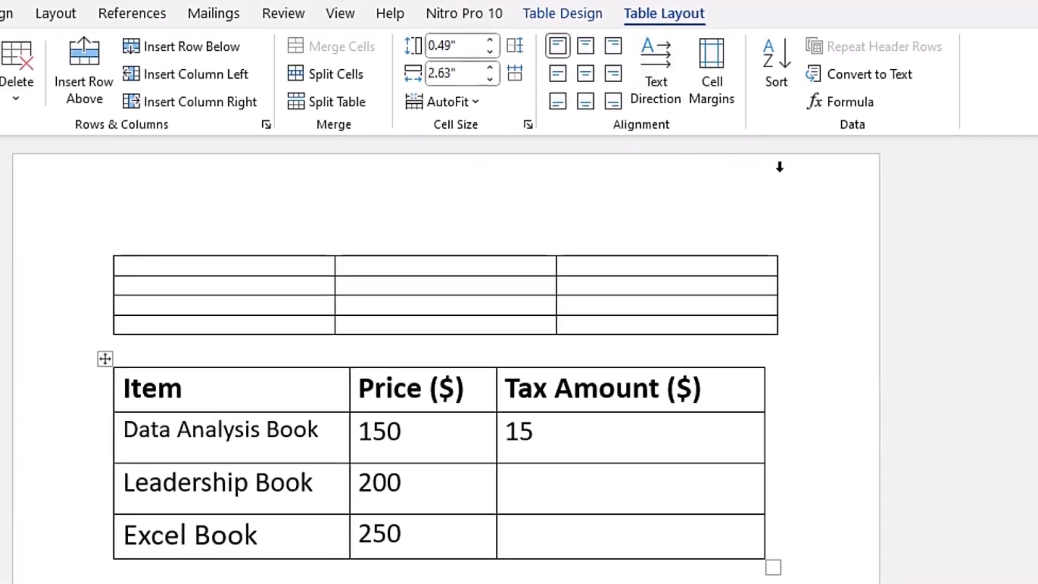
- Calculate the Leadership Book's tax amount in the first price table with the formula =SUM(LEFT)*0.1
click(860, 105)
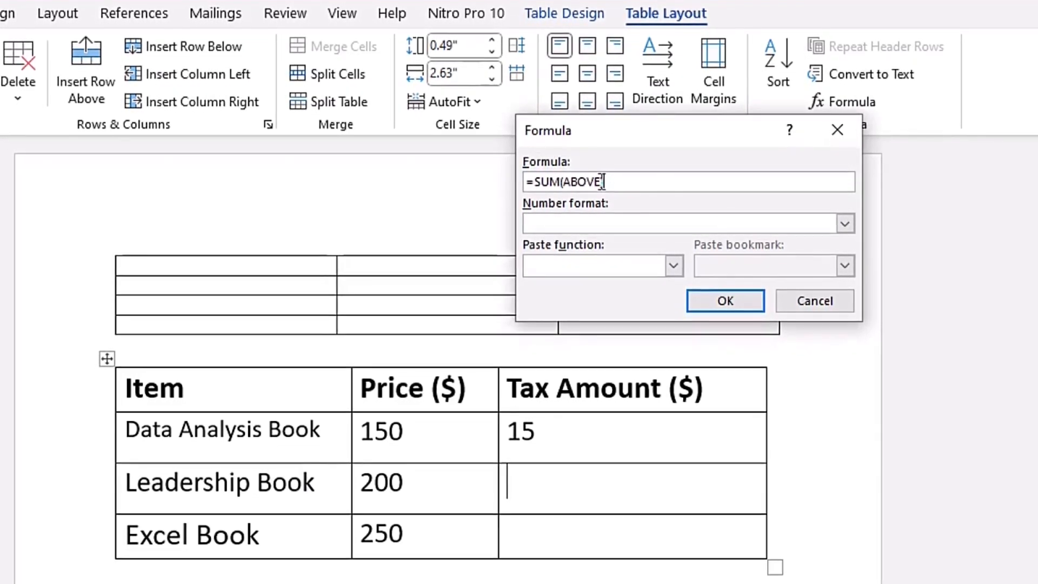
key(BackSpace)
key(BackSpace)
key(BackSpace)
key(BackSpace)
key(BackSpace)
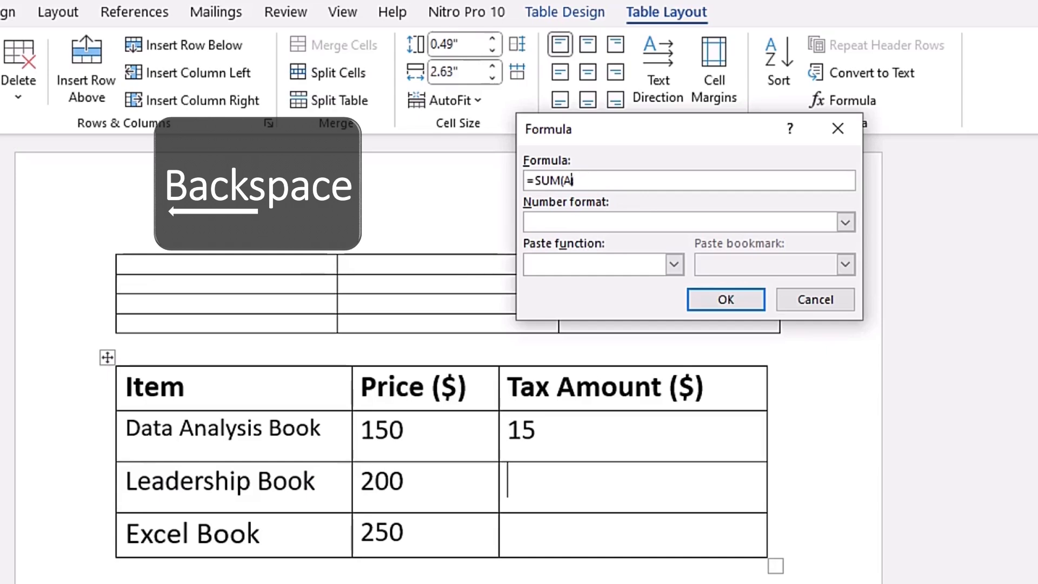
text(LEF)
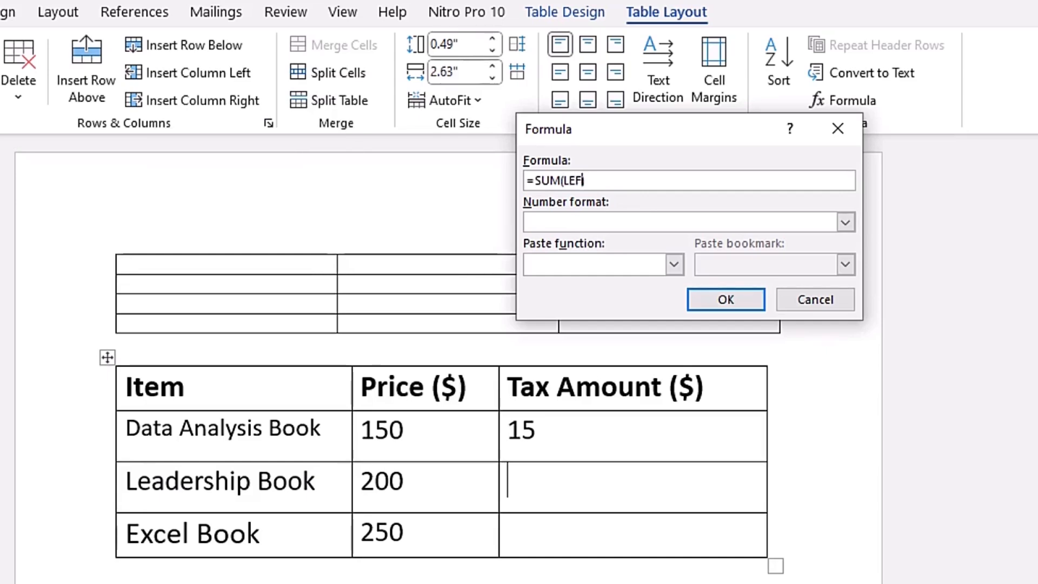
text(T)
click(601, 182)
text(*0.1)
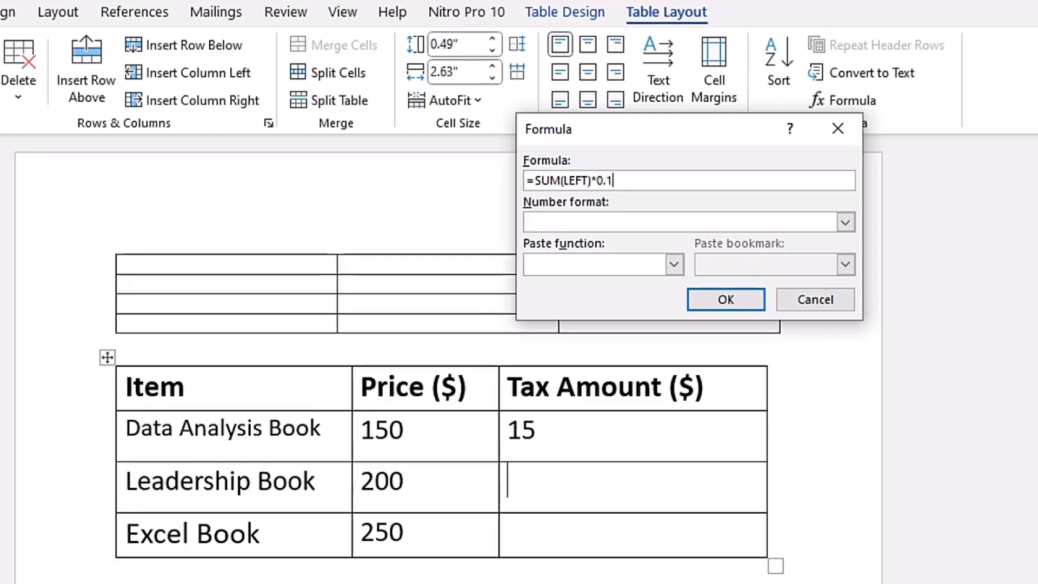
click(741, 303)
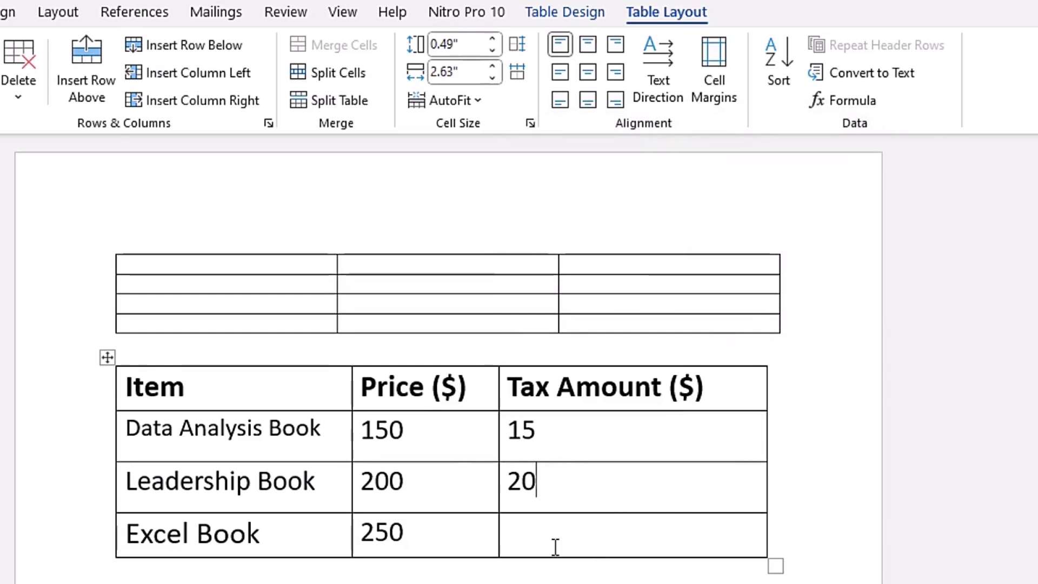
- Fill the Excel Book's Tax Amount cell with the formula =MAX(ABOVE), using the MAX function from the function list
click(862, 104)
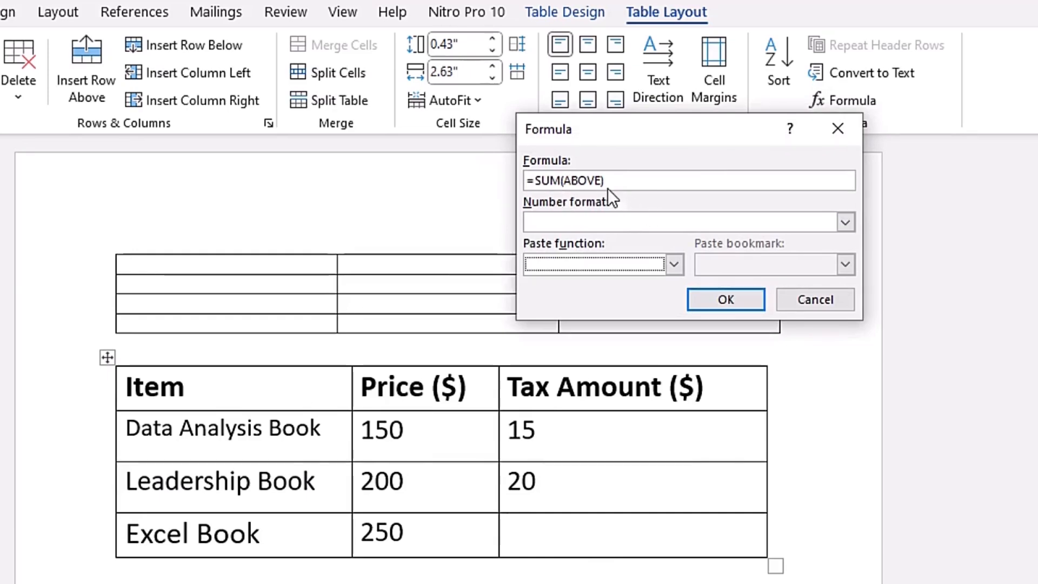
drag(617, 184, 533, 180)
key(Delete)
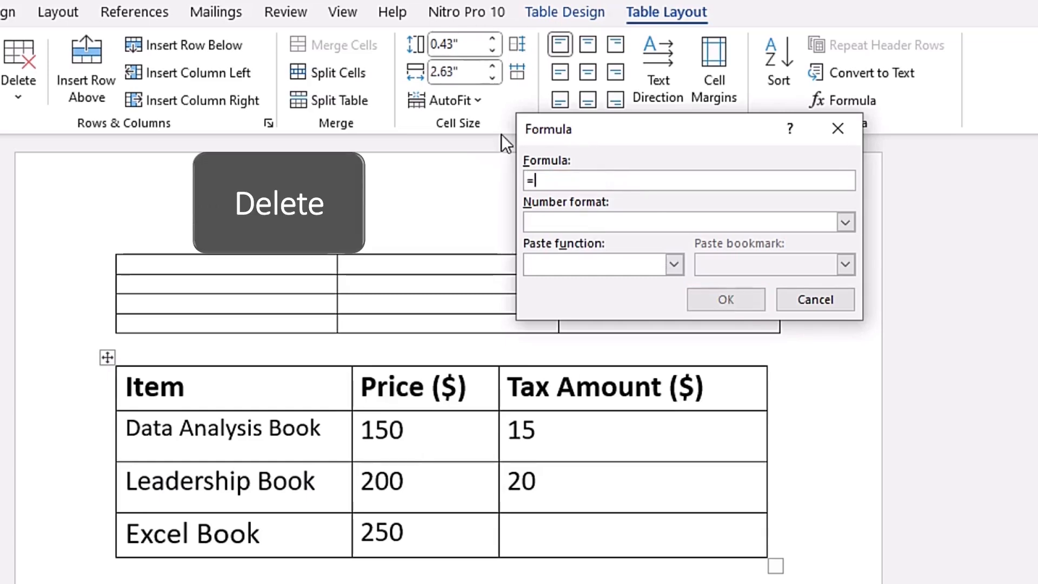
click(674, 264)
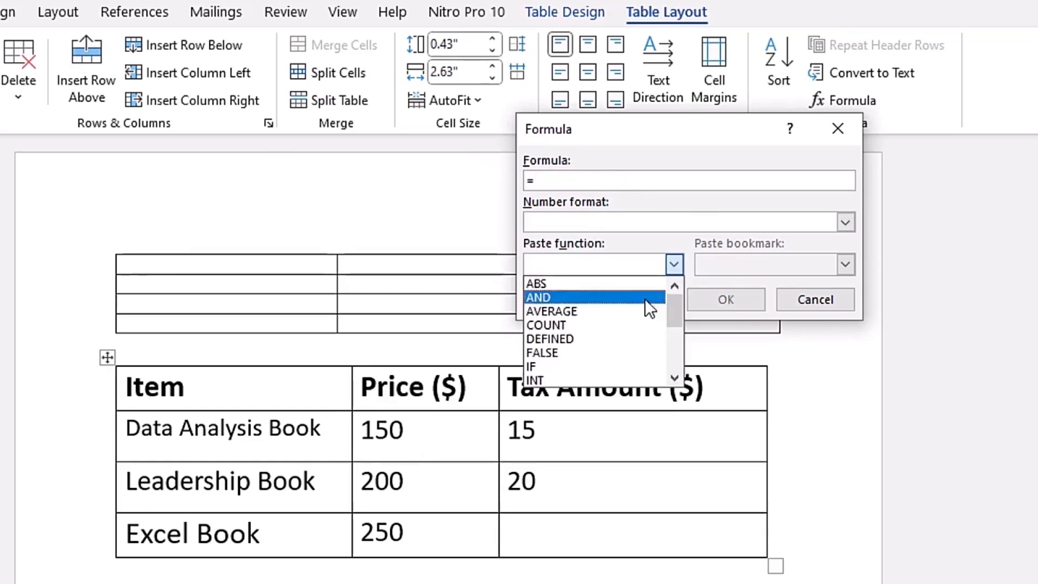
scroll(621, 320, down, 2)
scroll(598, 324, up, 1)
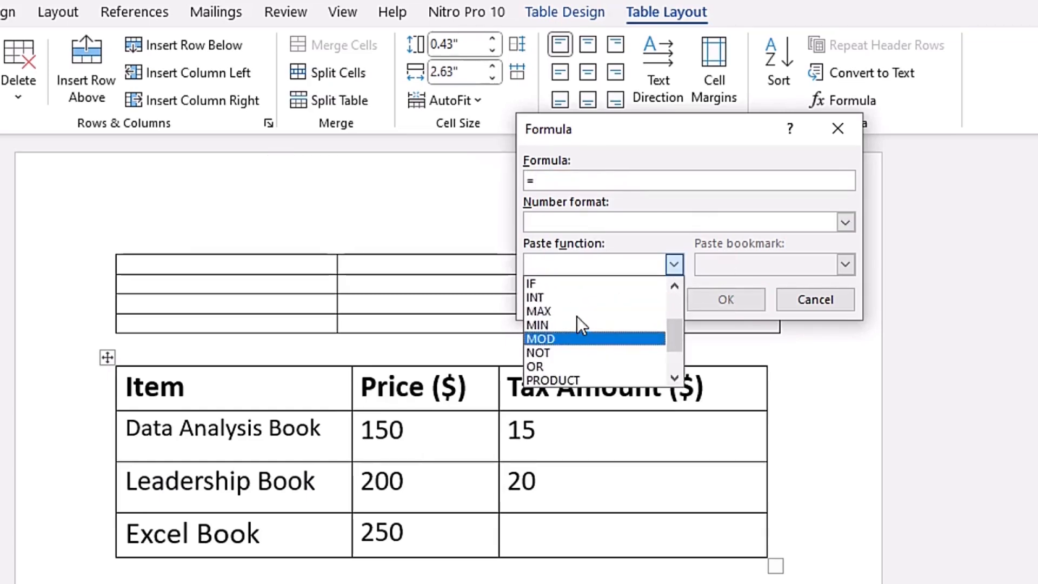
click(560, 325)
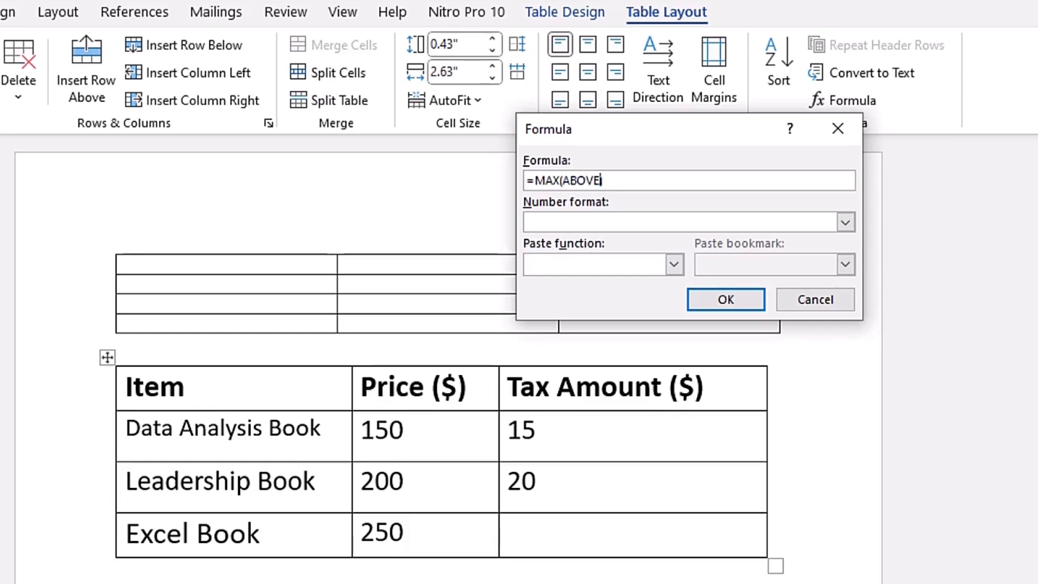
text(ABOVE)
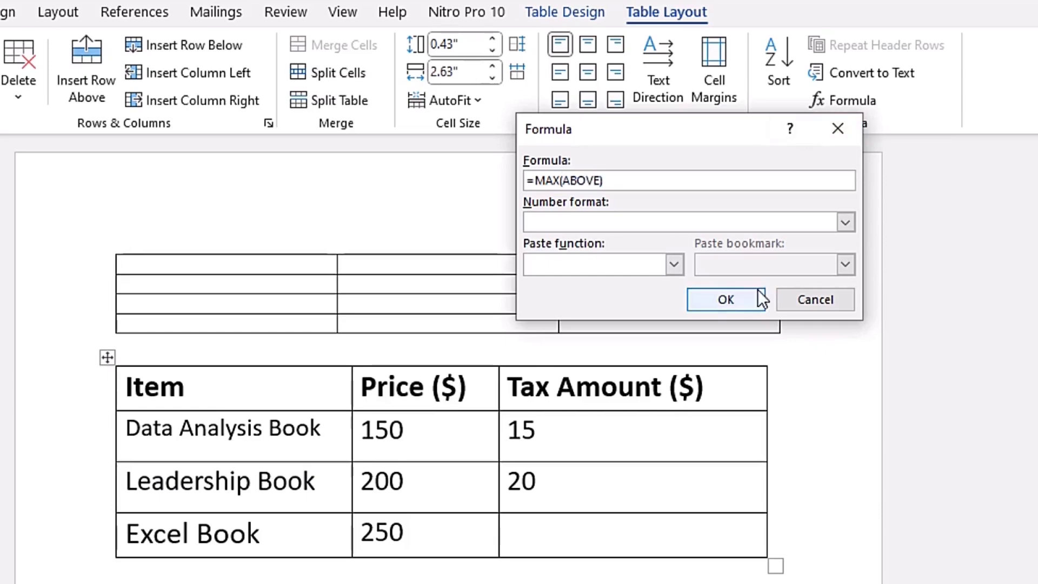
click(725, 300)
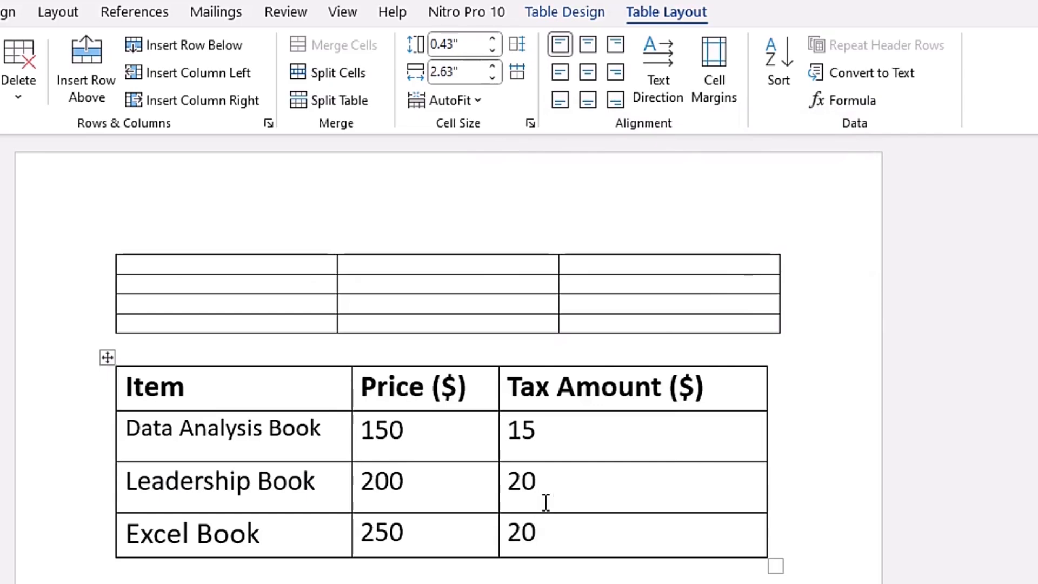
- Check the bookmark option in the Formula dialog for the Data Analysis Book's tax cell in the Eg 1 table, without inserting a formula
scroll(593, 460, down, 6)
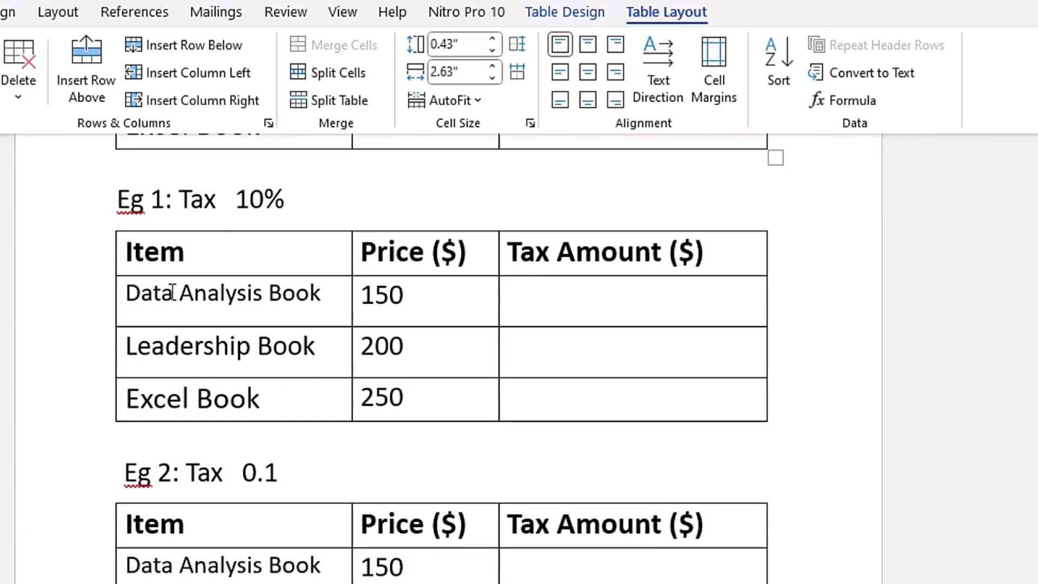
click(520, 331)
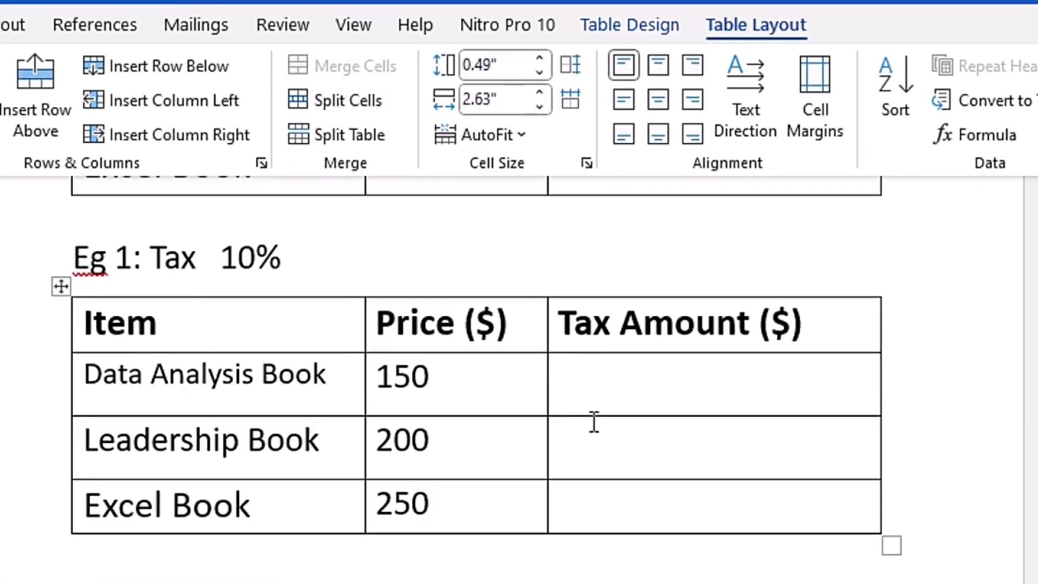
click(990, 140)
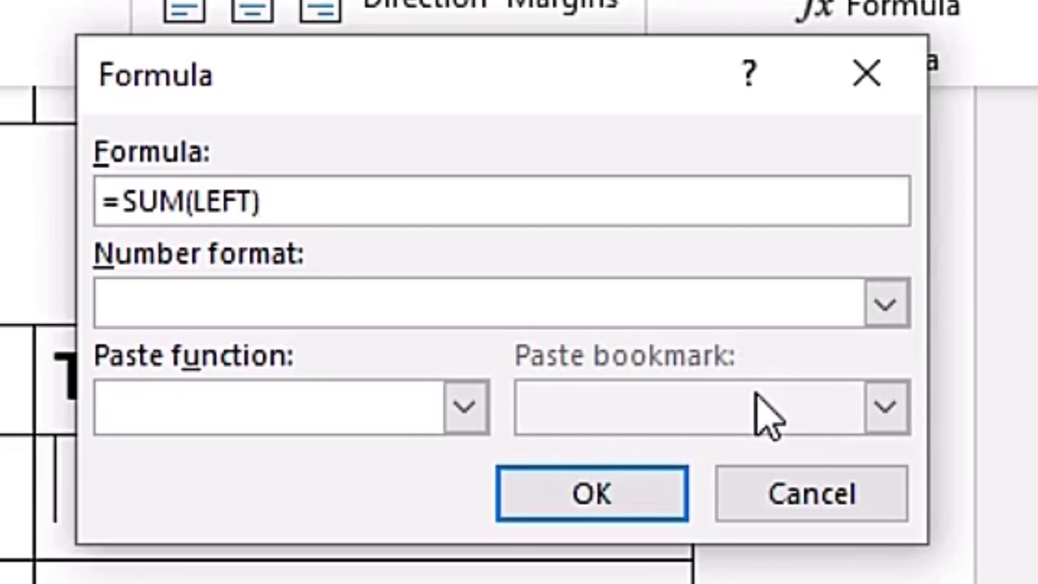
click(876, 495)
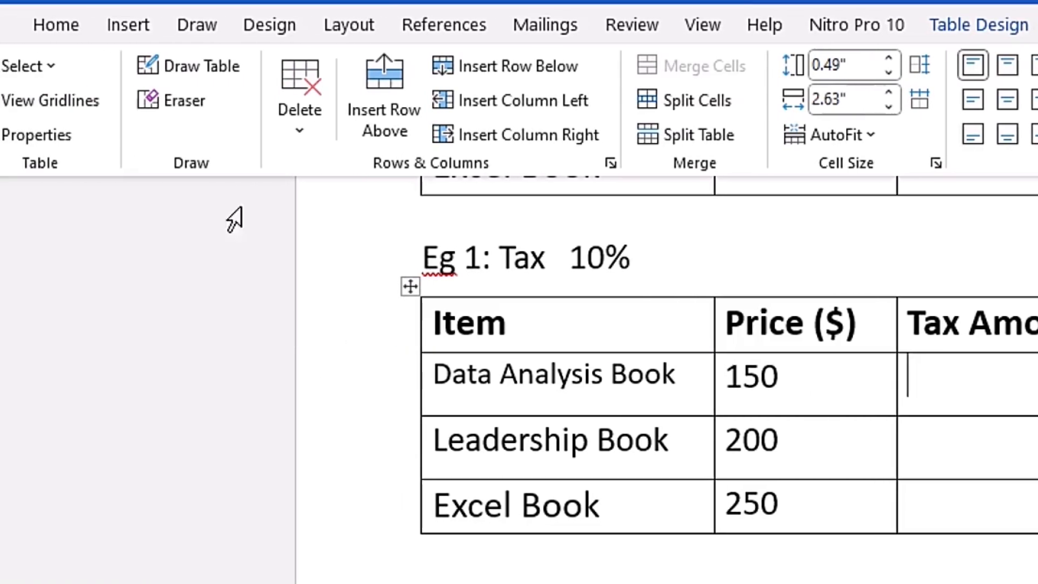
- Examine the Bookmark dialog's name, sorting and hidden-bookmark options without adding a bookmark
click(129, 25)
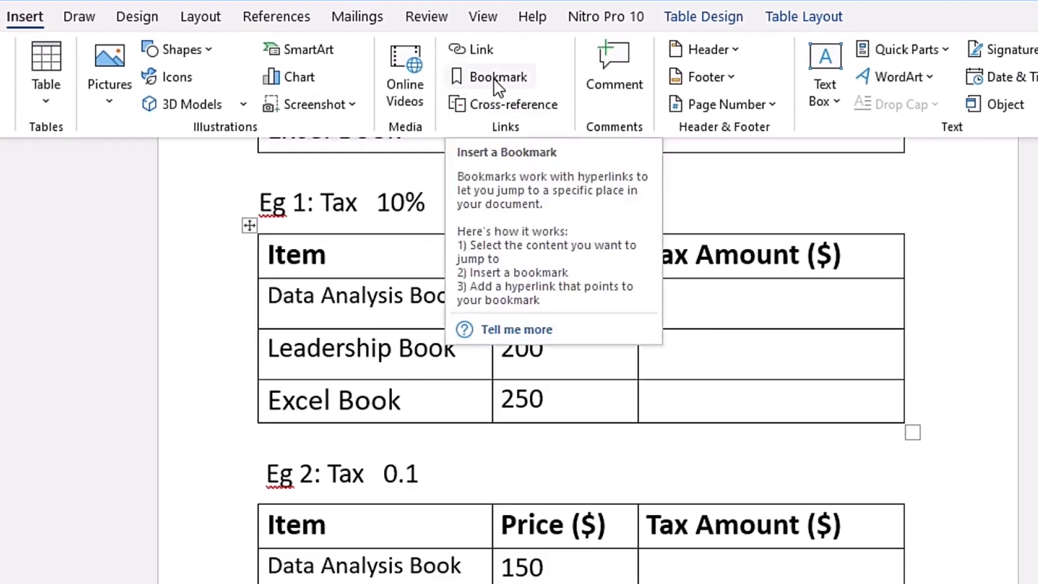
click(720, 103)
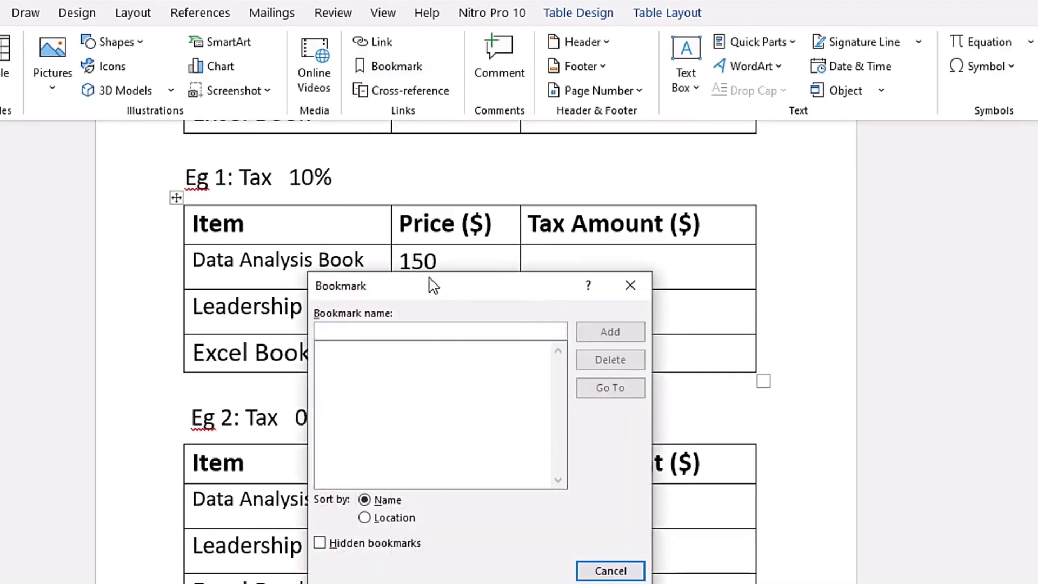
click(630, 285)
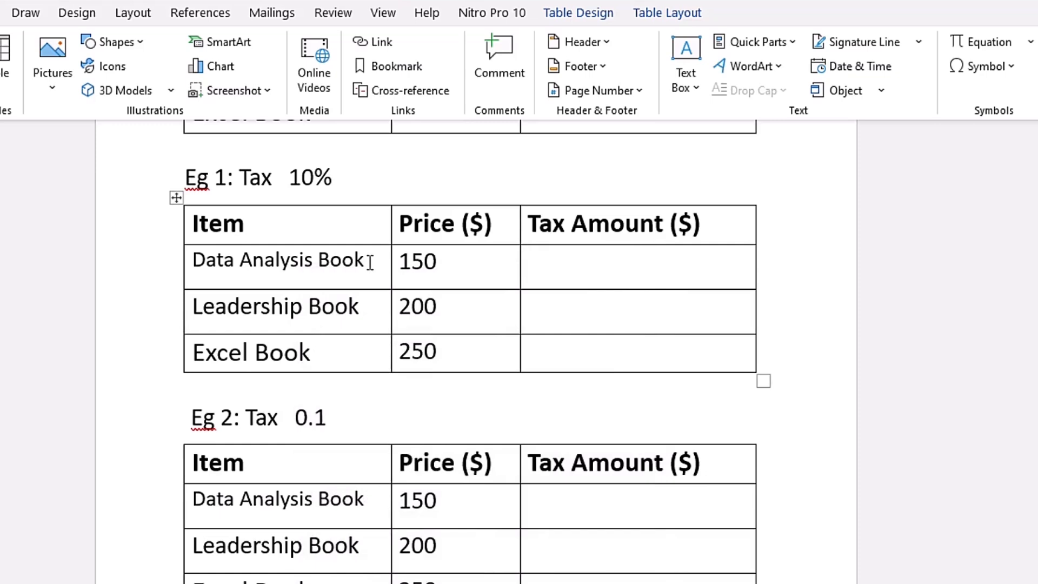
key(alt+n)
key(k)
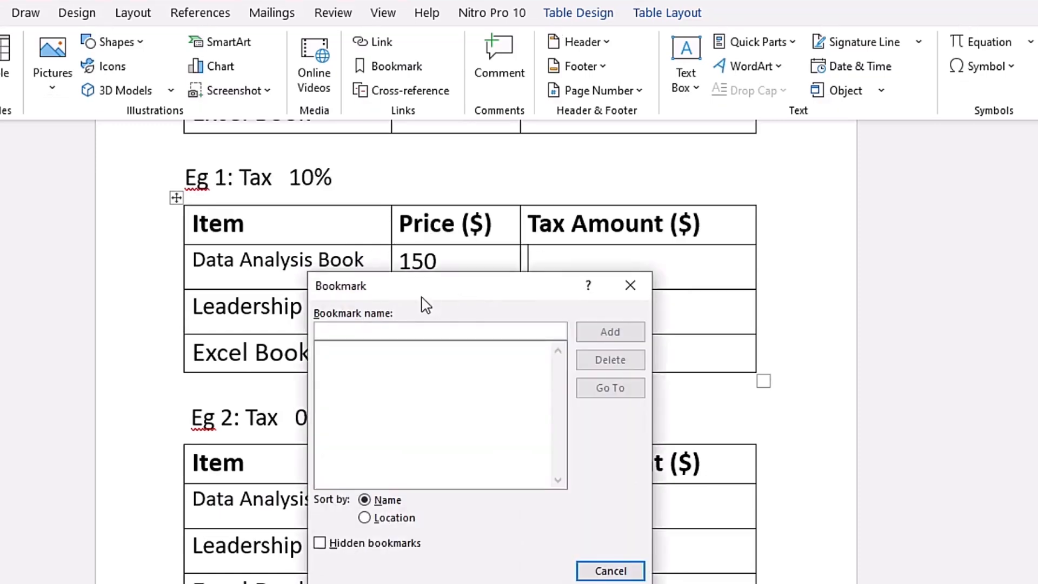
drag(452, 296, 454, 215)
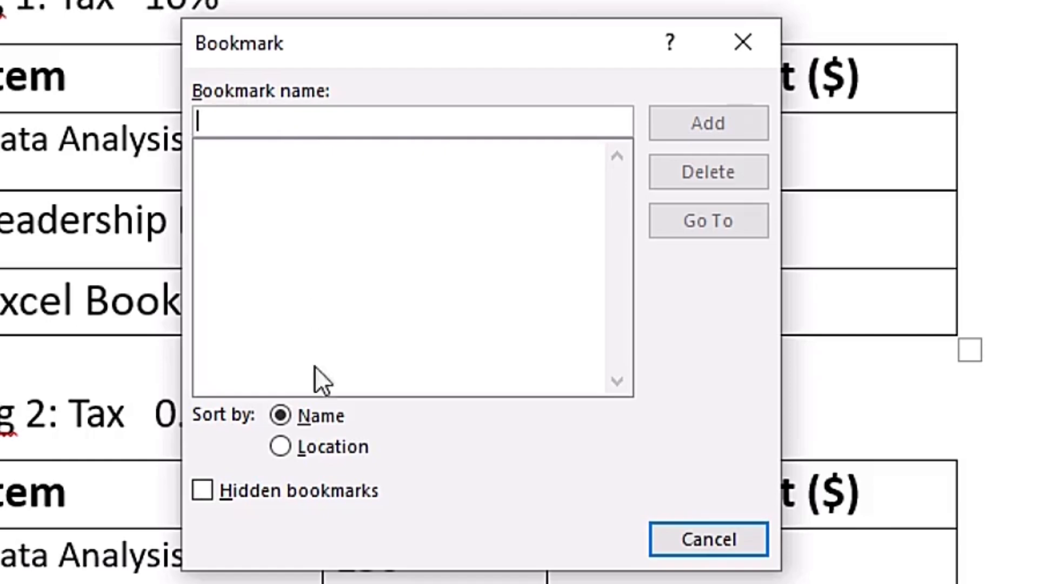
click(743, 42)
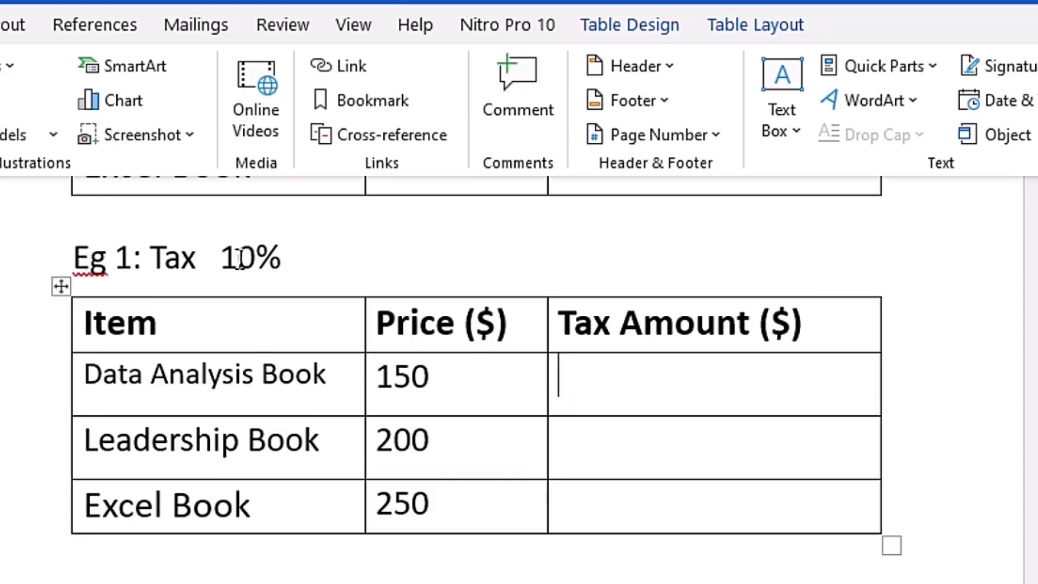
- Add a bookmark named EgTAX_1 to the 10% tax rate in the Eg 1 line
drag(220, 258, 280, 257)
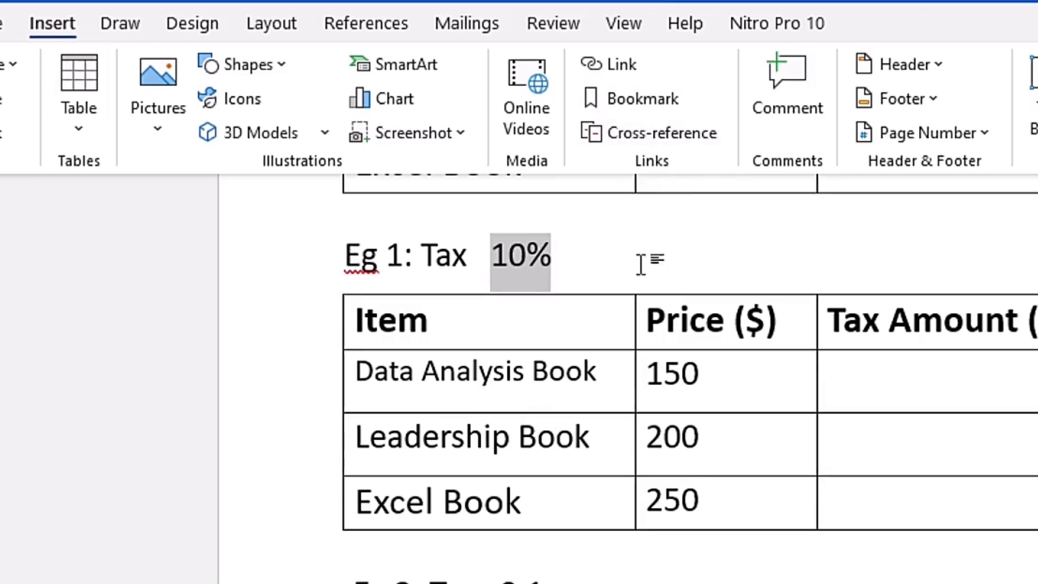
key(alt+n)
key(k)
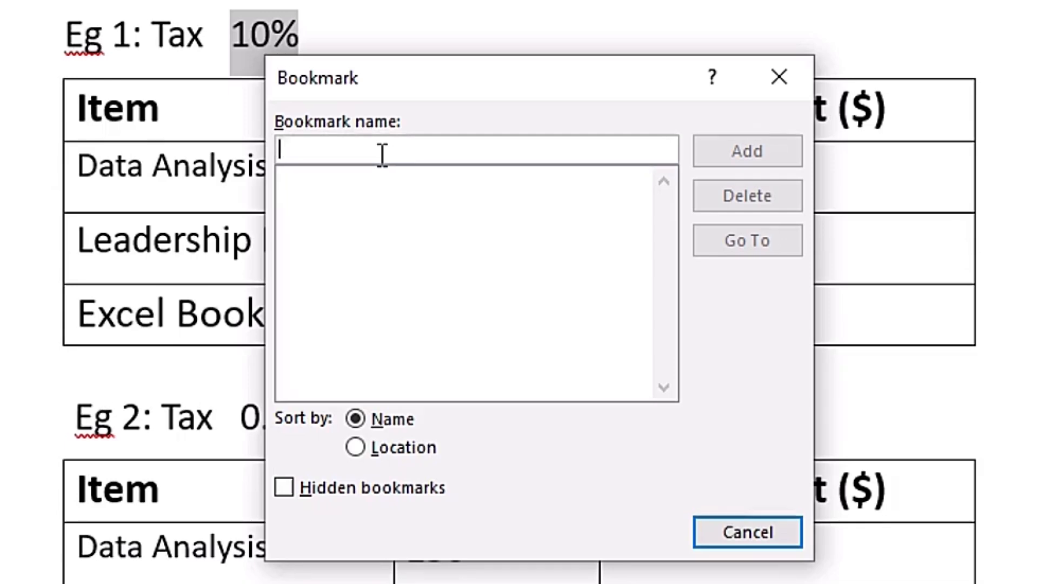
text(EgTAX)
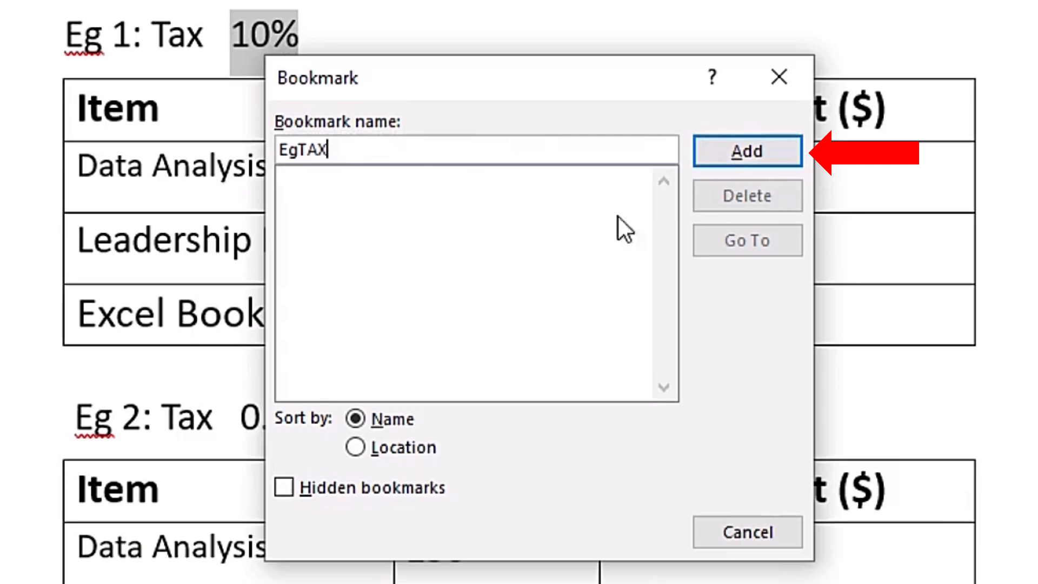
text(d)
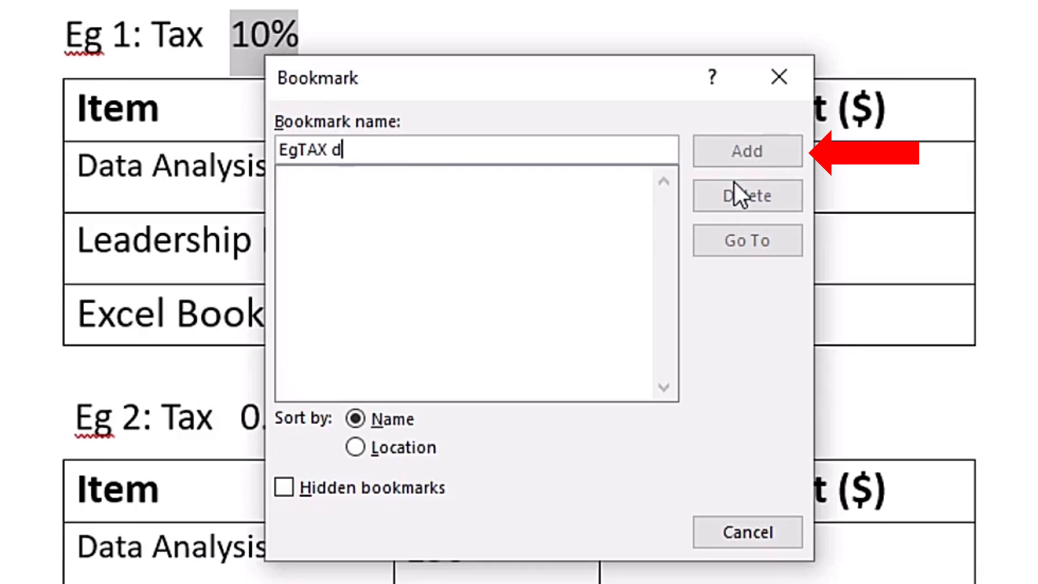
key(BackSpace)
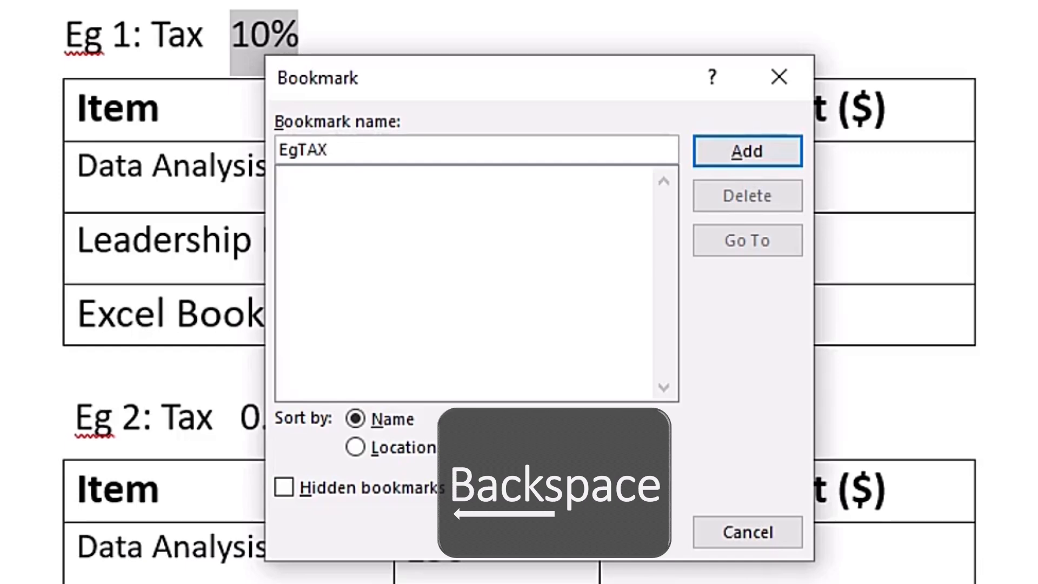
text(_1)
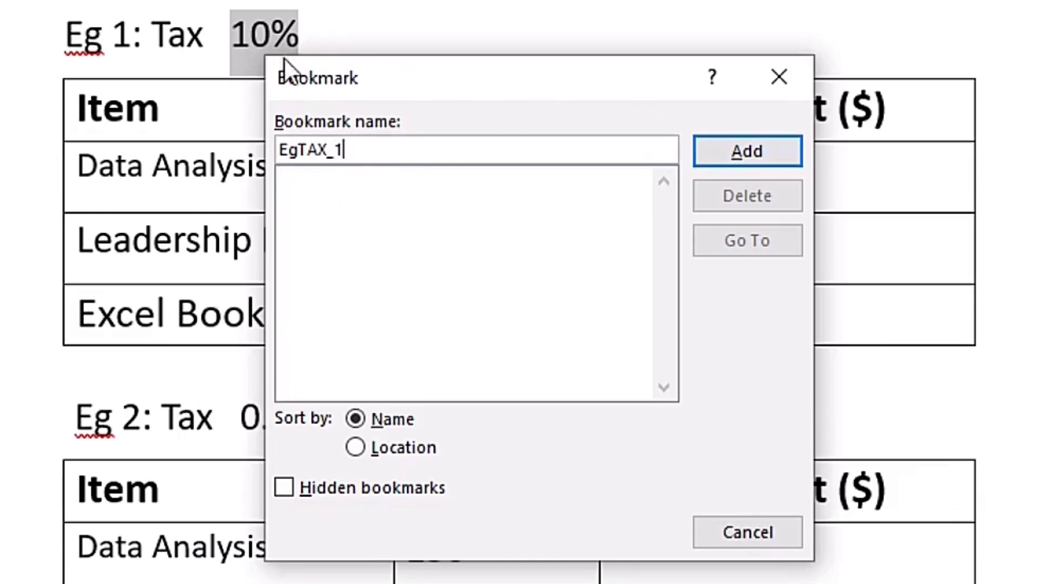
click(725, 160)
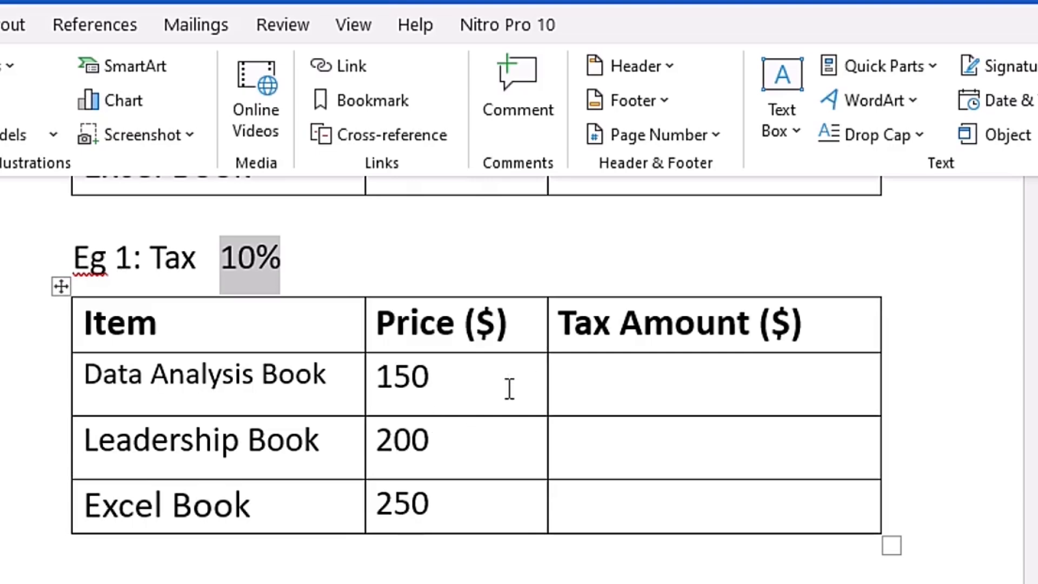
- Calculate the Data Analysis Book's tax amount in the Eg 1 table with the formula =SUM(LEFT)*EgTAX_1, pasting the bookmark
click(630, 389)
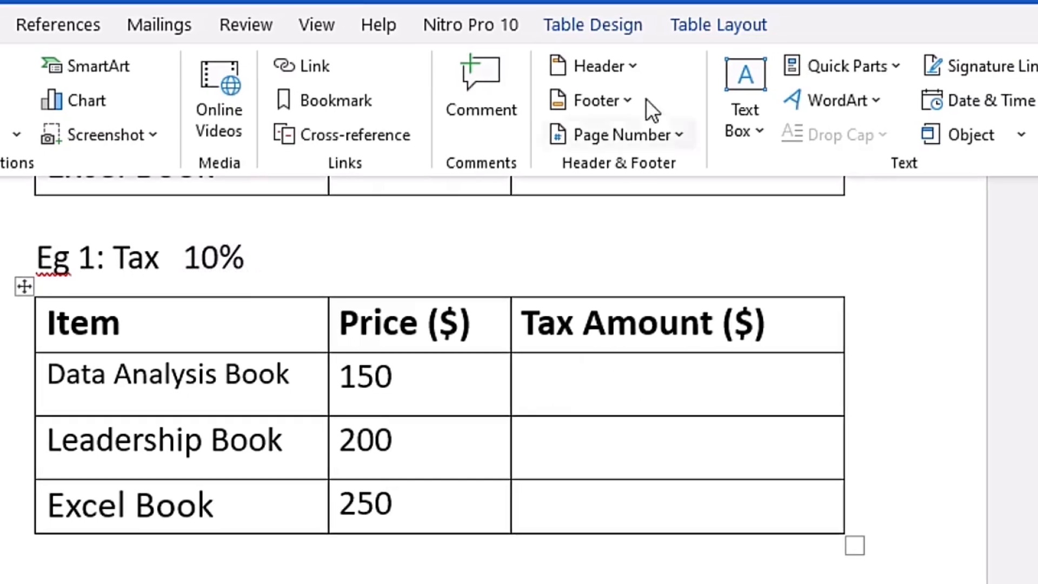
click(688, 27)
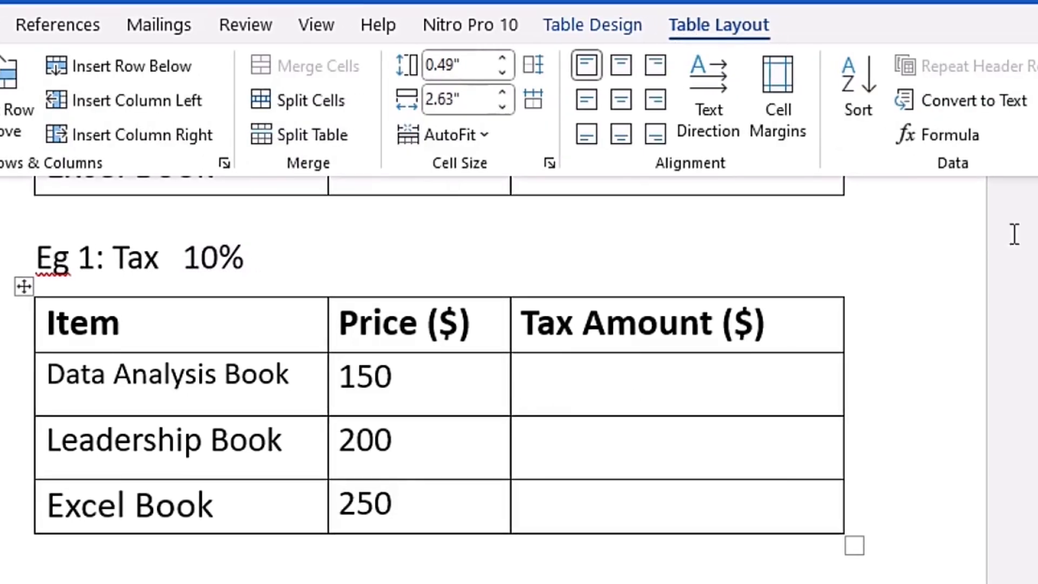
click(950, 147)
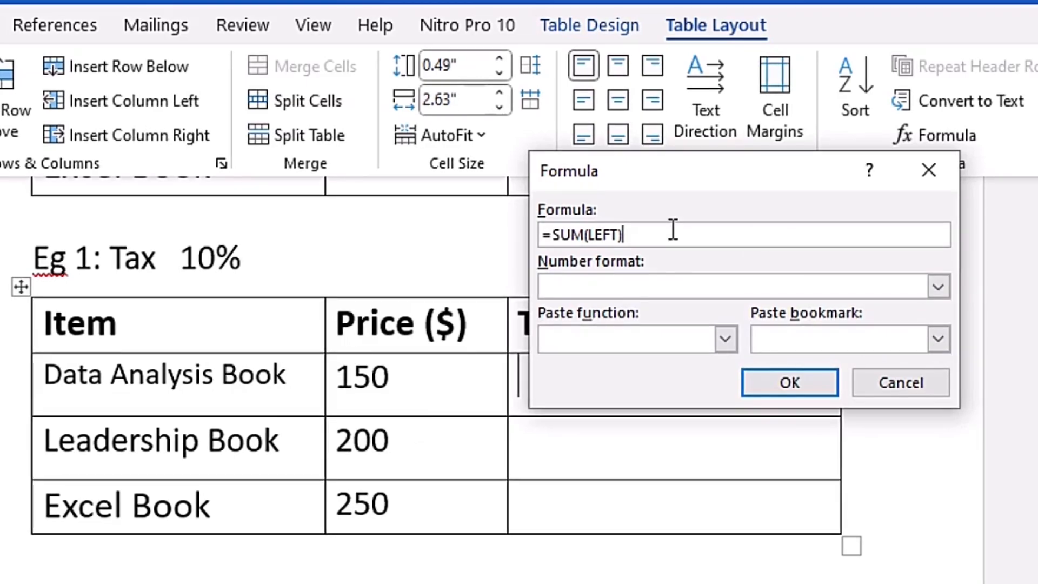
text(*)
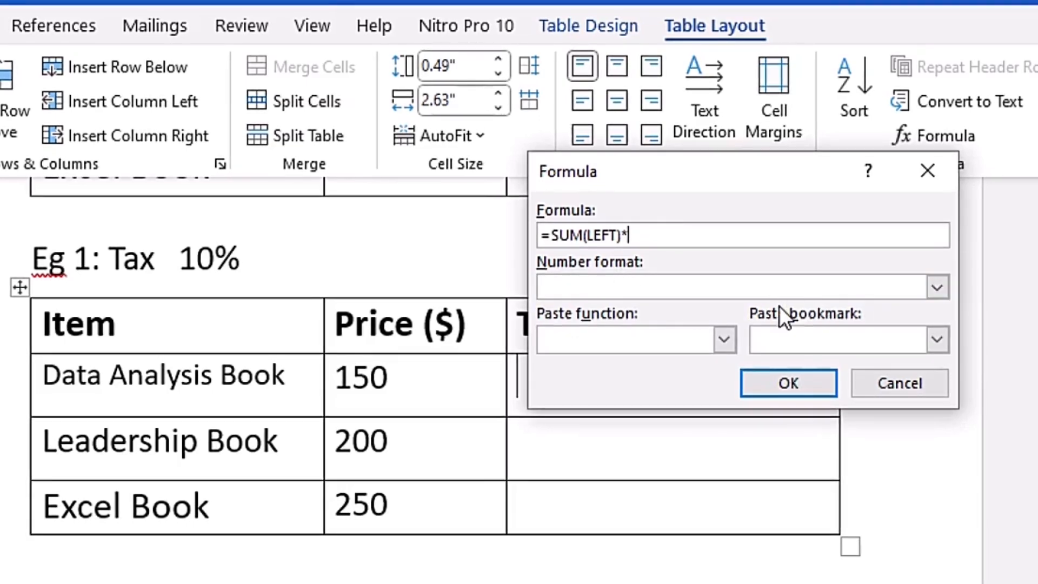
click(937, 340)
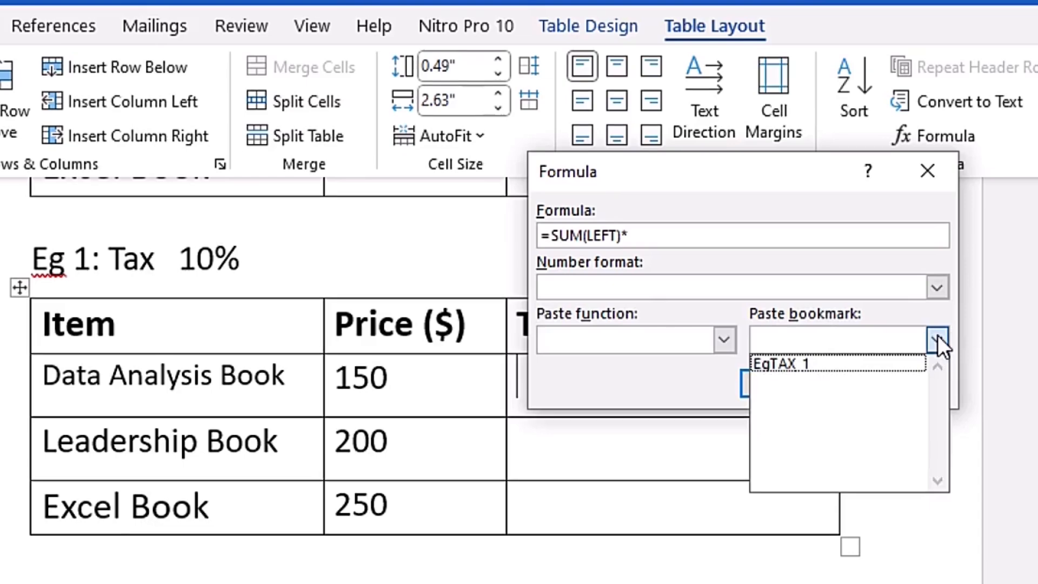
click(808, 373)
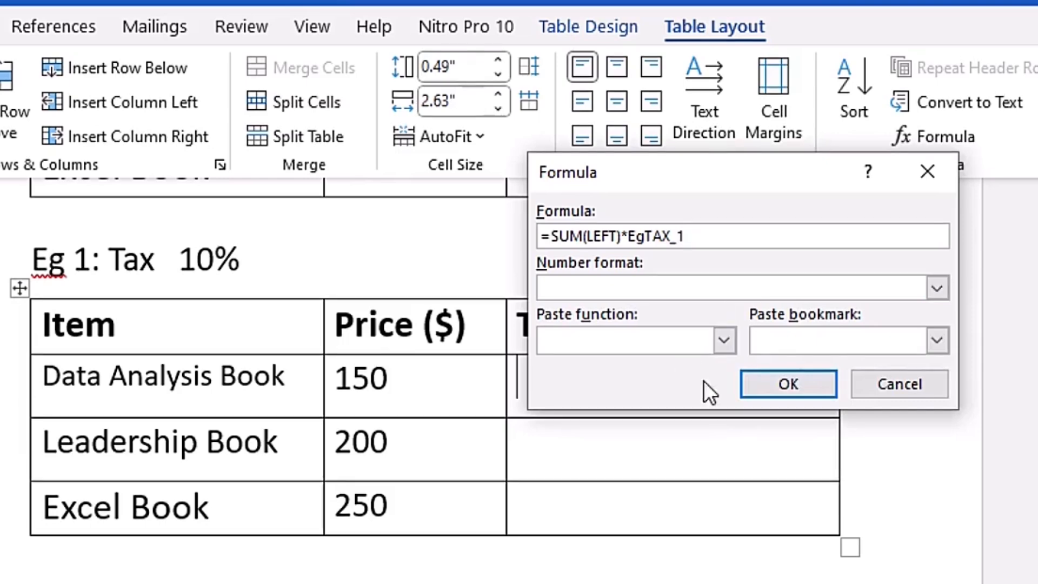
click(774, 384)
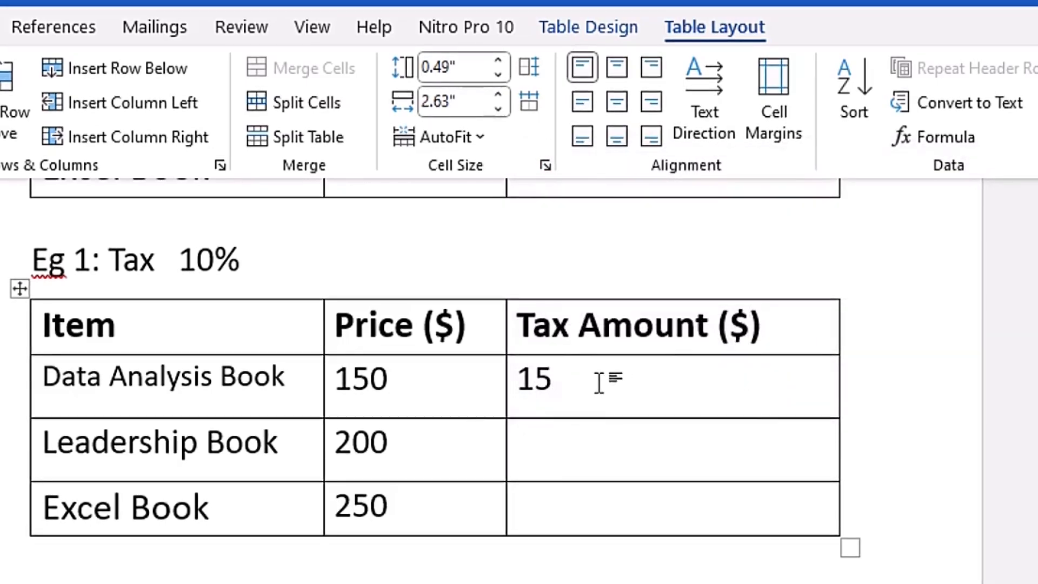
- Calculate the Leadership Book's tax amount in the Eg 1 table with the formula =SUM(LEFT)*EgTAX_1
key(Down)
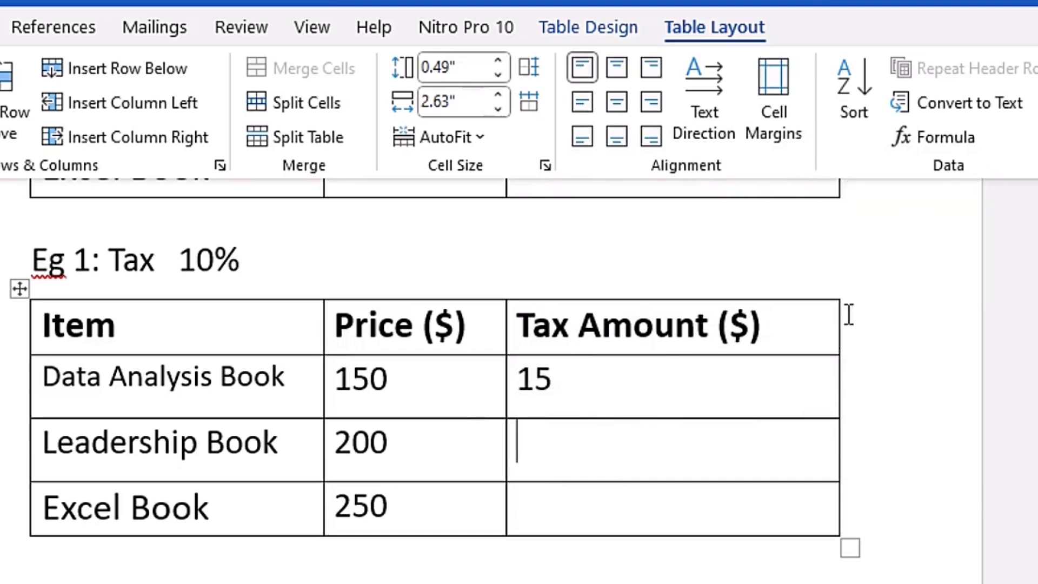
click(950, 142)
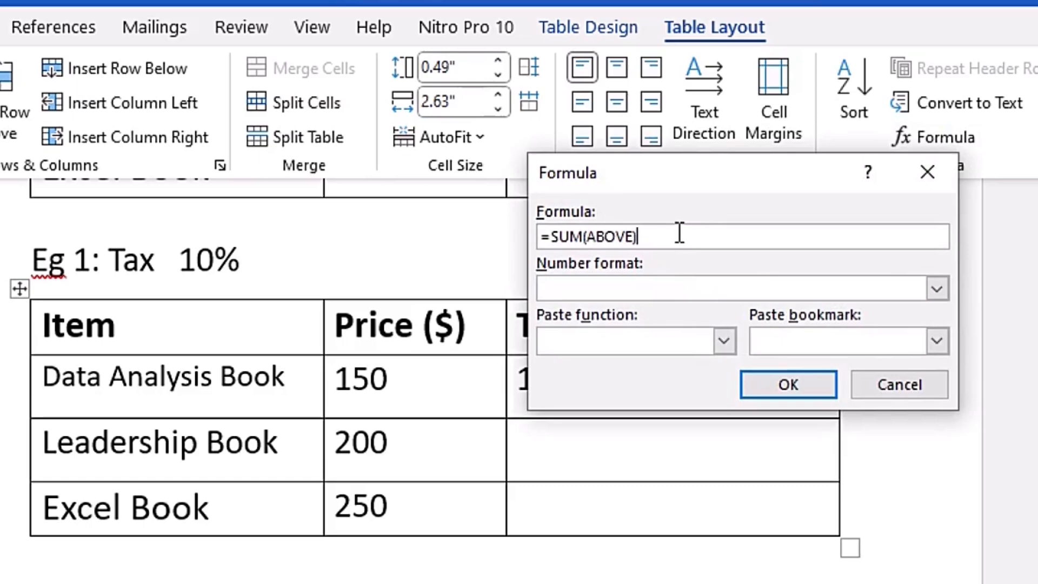
key(BackSpace)
key(BackSpace)
key(BackSpace)
key(BackSpace)
key(BackSpace)
text(LEFT)
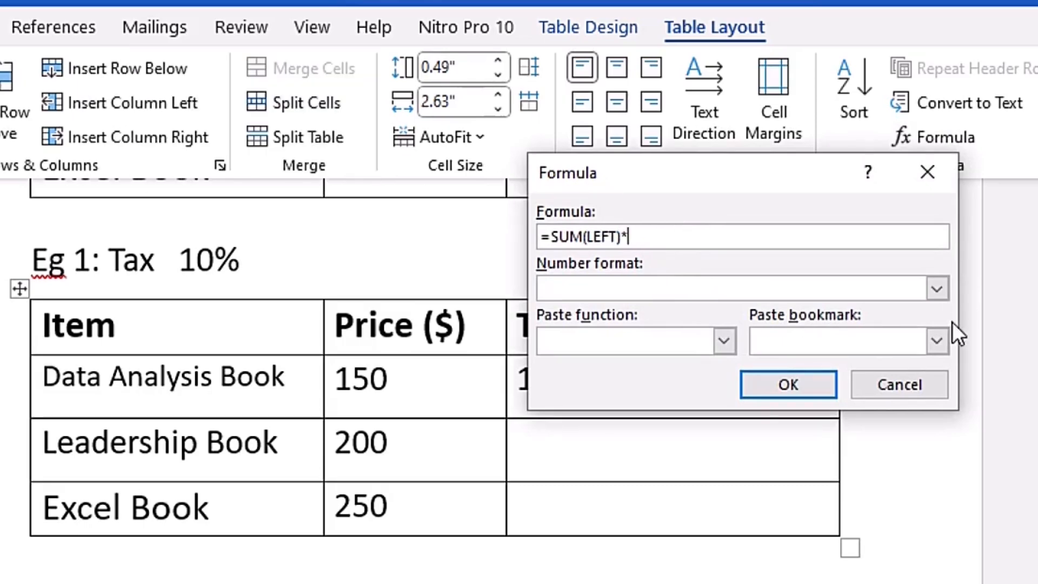
click(936, 341)
click(817, 361)
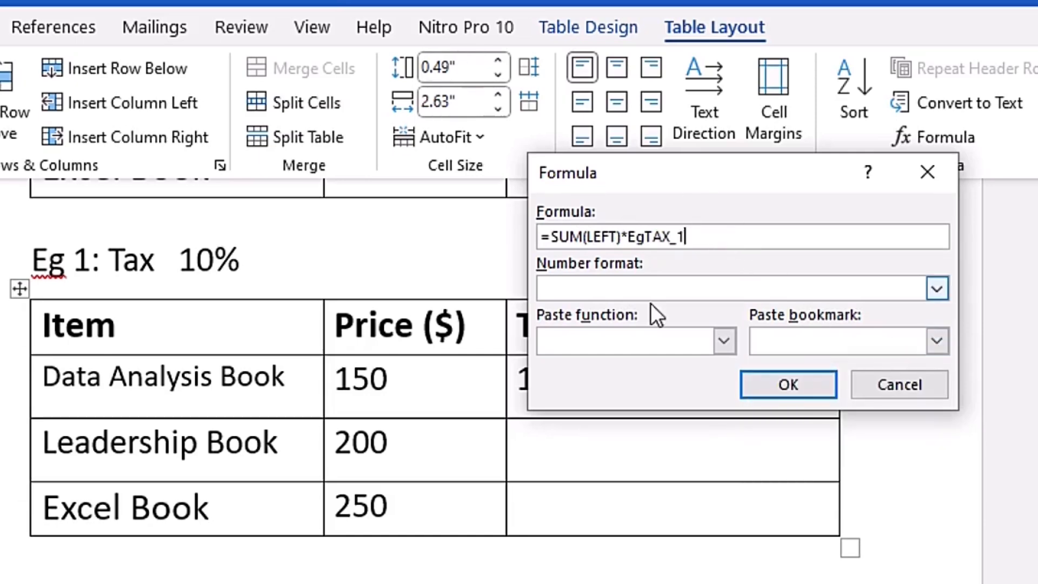
click(780, 384)
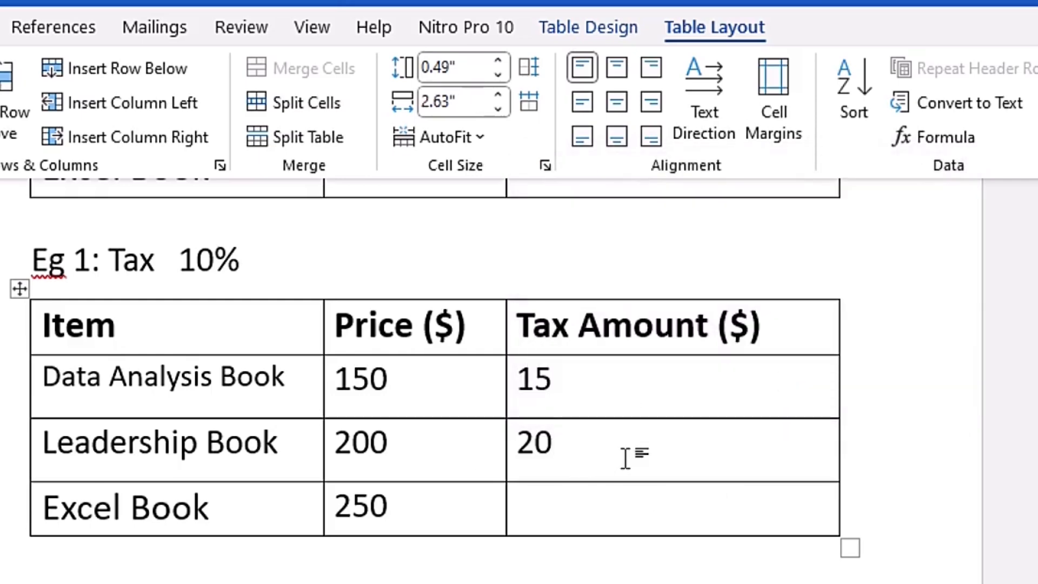
- Enter the formula =SUM(LEFT)*EgTAX_1 for the Excel Book's tax cell in the Eg 1 table
key(Down)
click(955, 134)
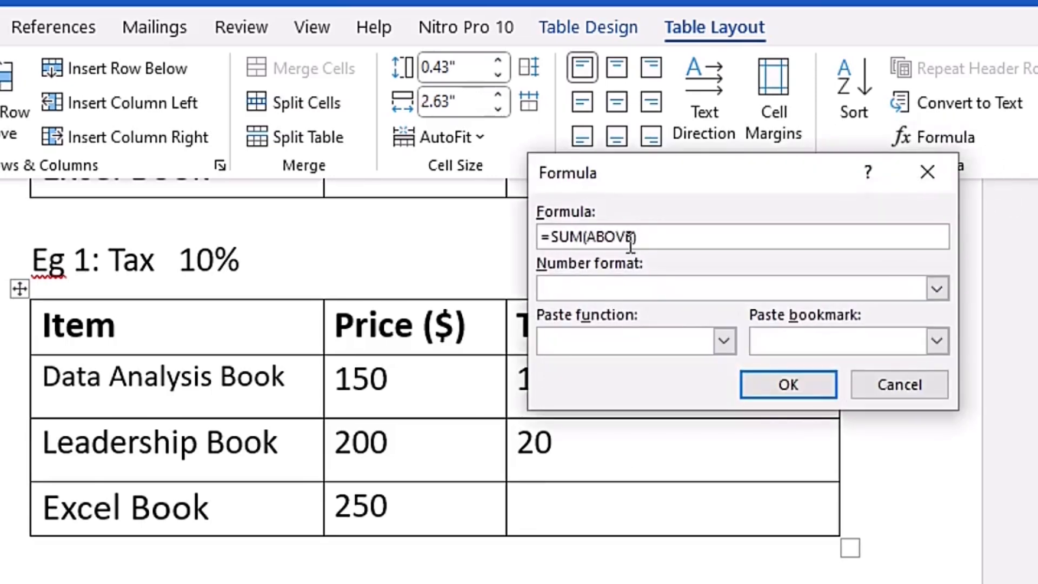
key(BackSpace)
key(BackSpace)
key(BackSpace)
key(BackSpace)
key(BackSpace)
key(BackSpace)
text(LEFT)*)
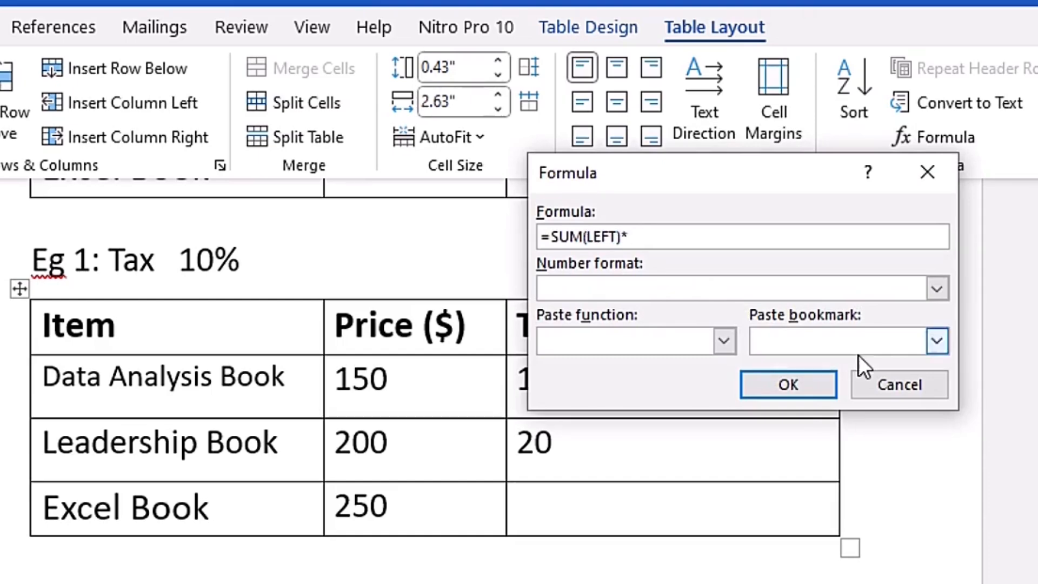
click(936, 340)
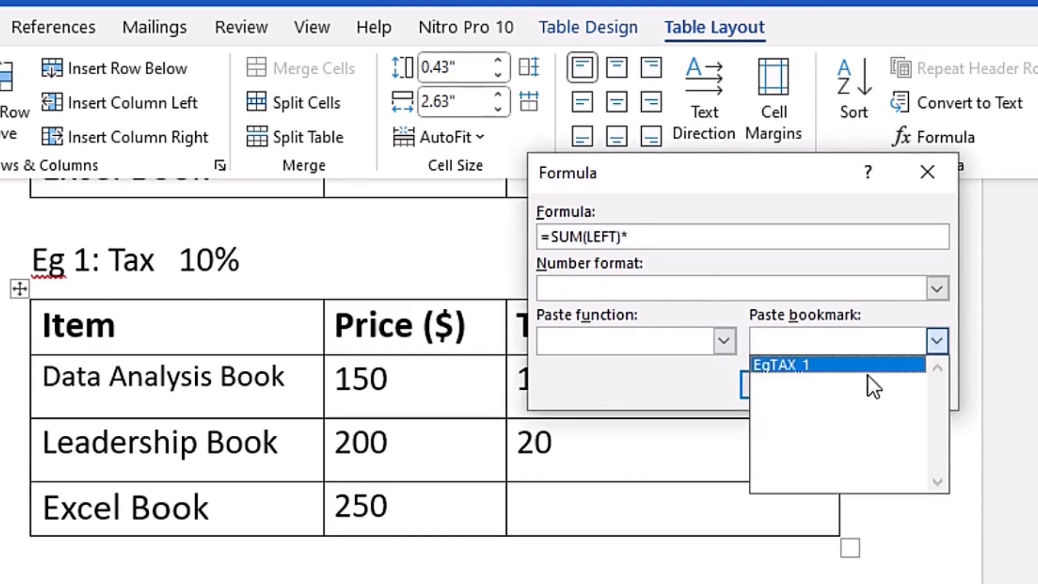
click(868, 373)
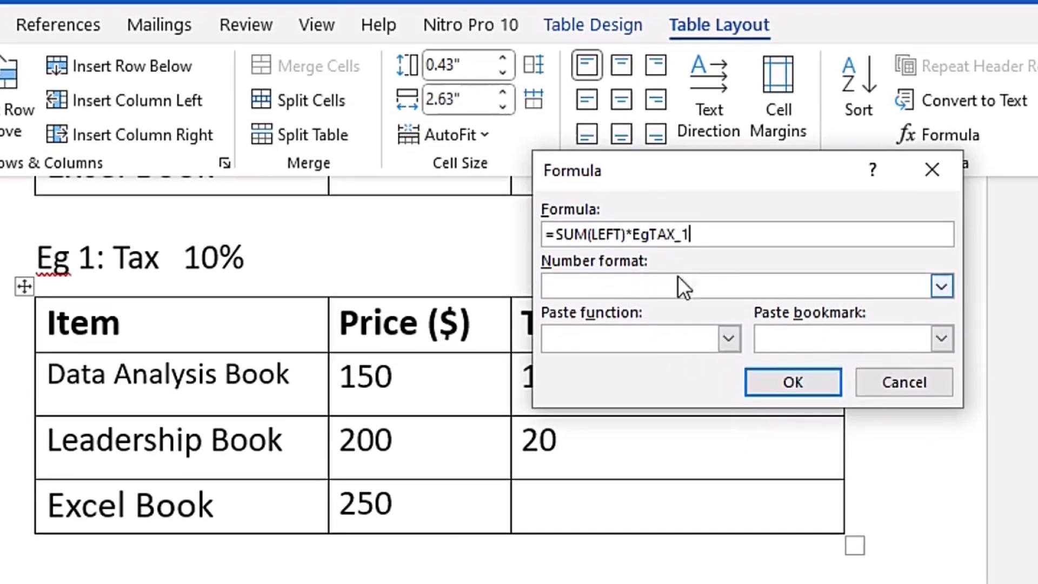
- Give the Excel Book's tax formula the number format $#,##0.00;($#,##0.00) and insert it in the cell
click(942, 287)
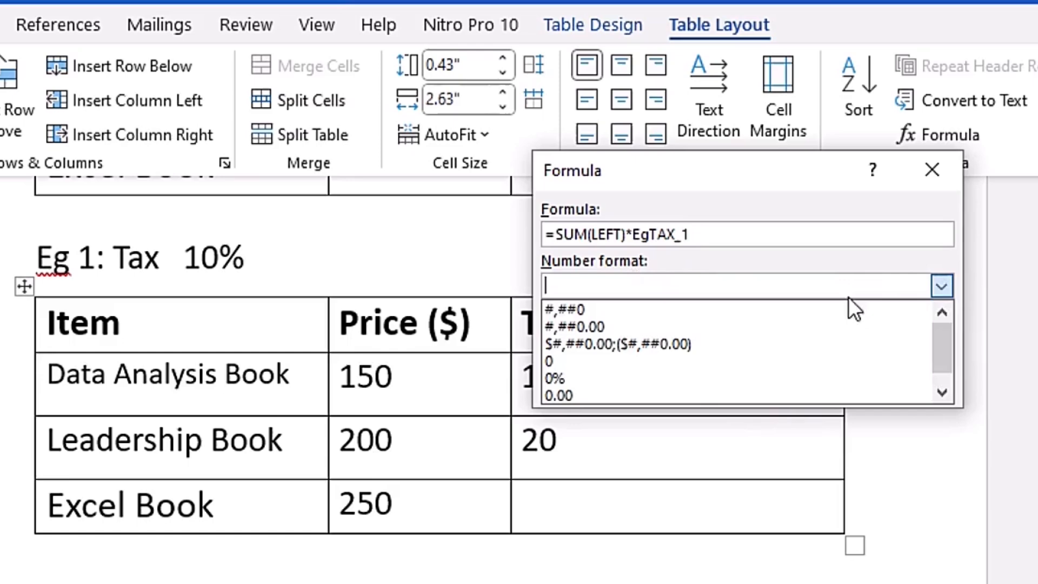
scroll(697, 390, down, 1)
scroll(691, 380, up, 1)
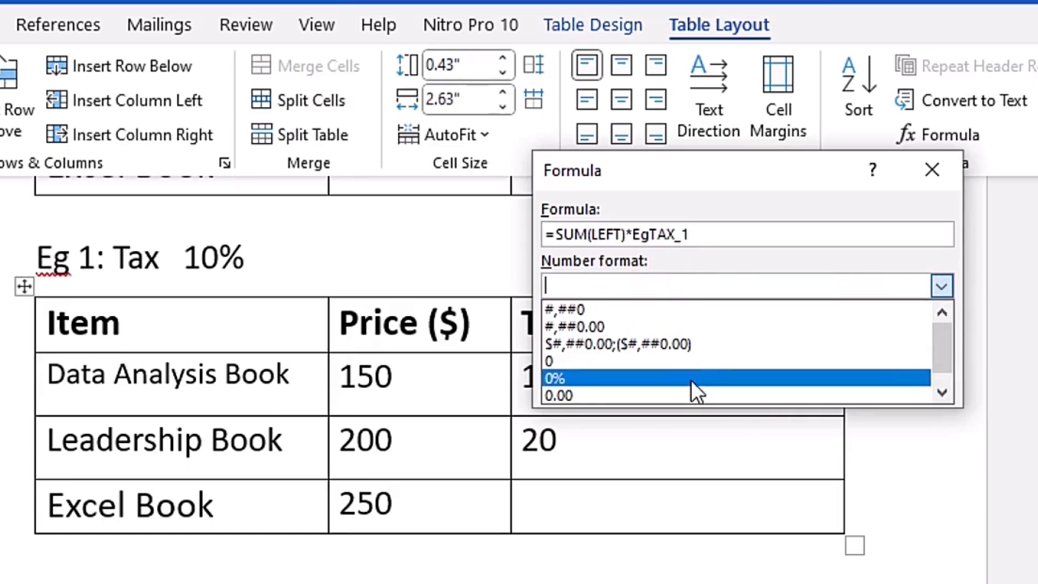
click(708, 342)
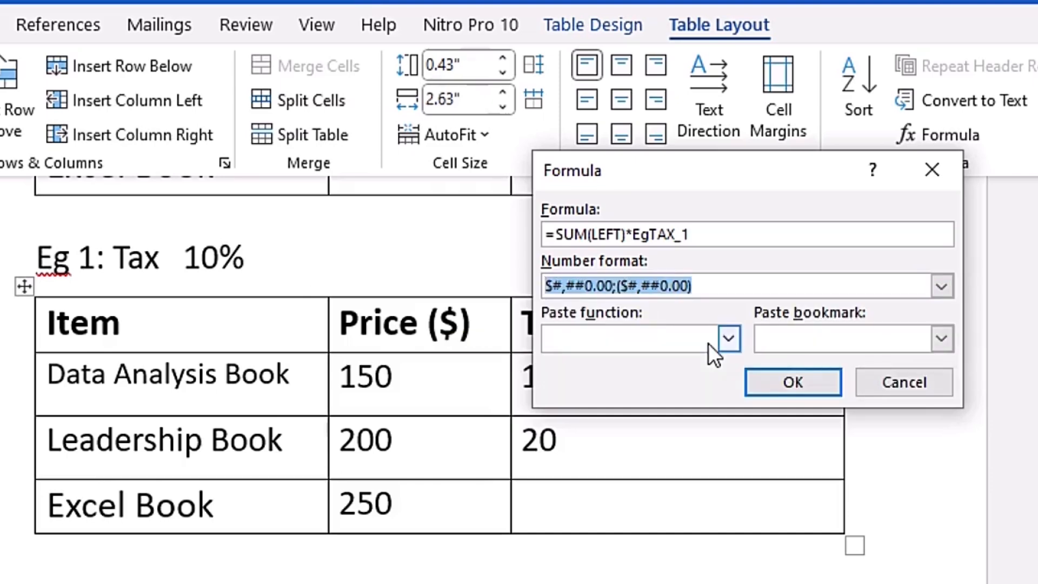
click(793, 390)
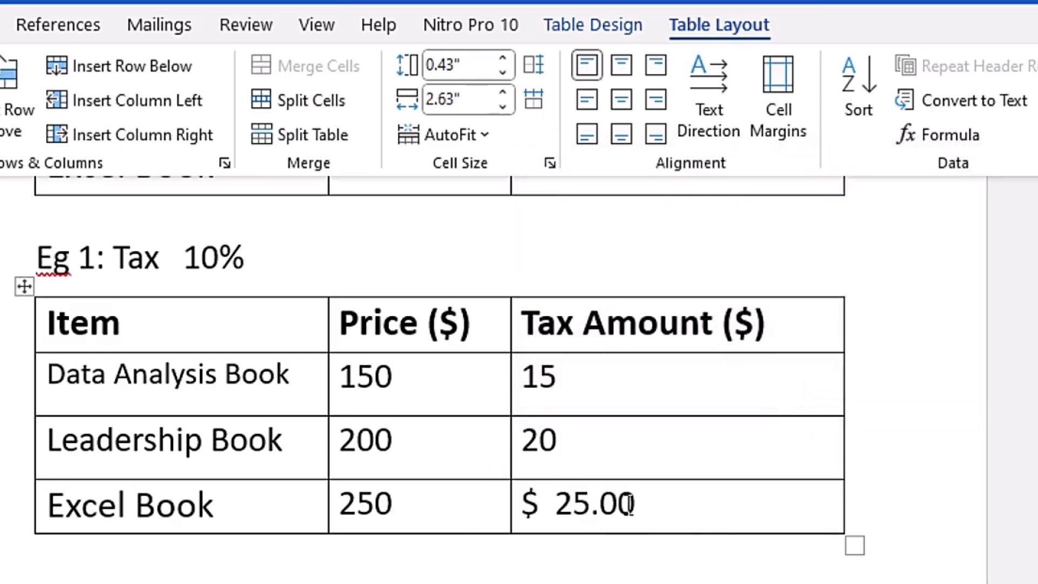
scroll(578, 460, up, 1)
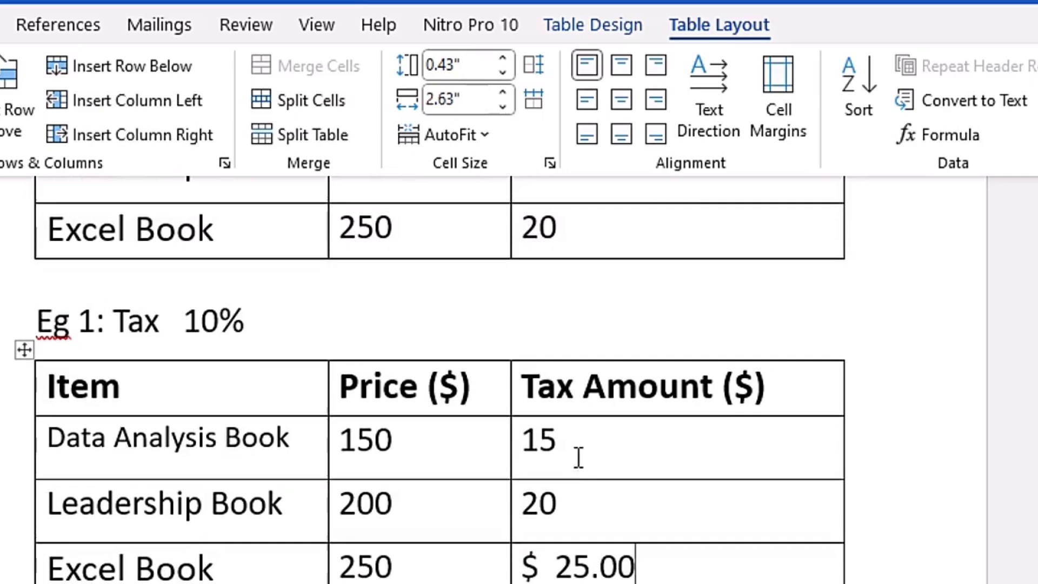
double_click(193, 323)
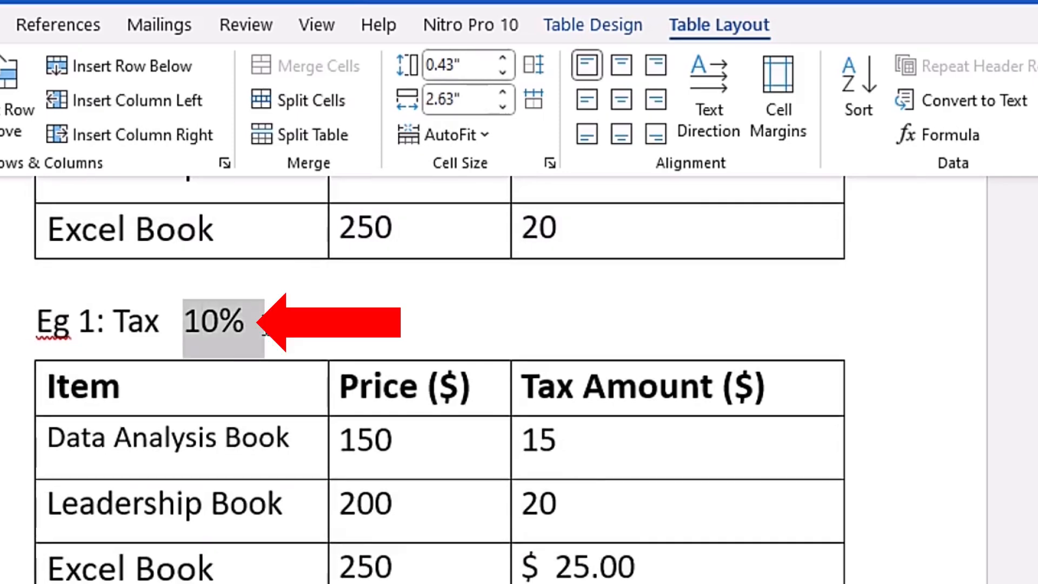
click(227, 326)
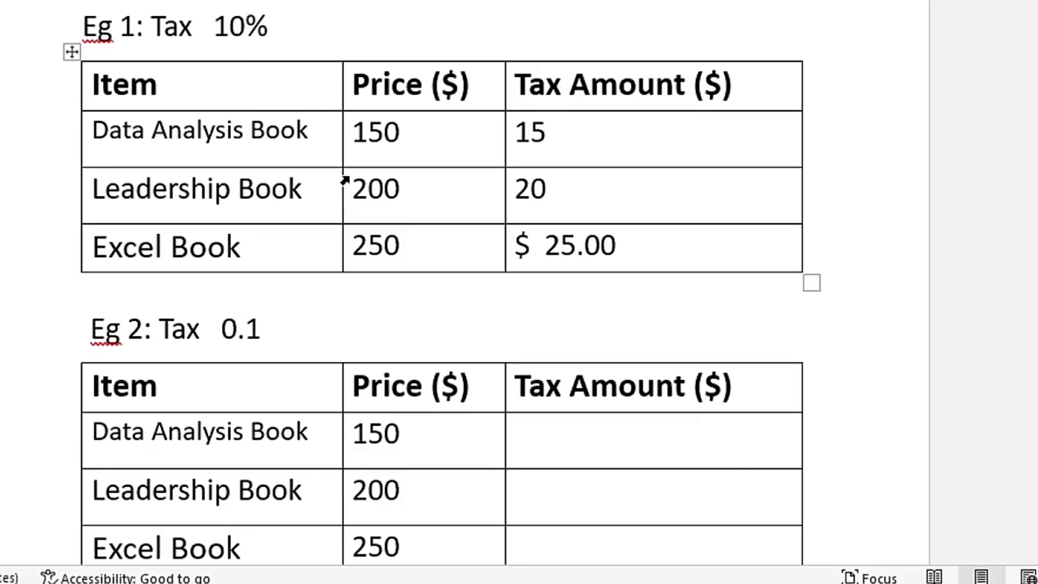
- Bookmark the 0.1 tax rate in the Eg 2 heading with the name EgTAX_2
scroll(343, 164, down, 1)
scroll(343, 164, down, 3)
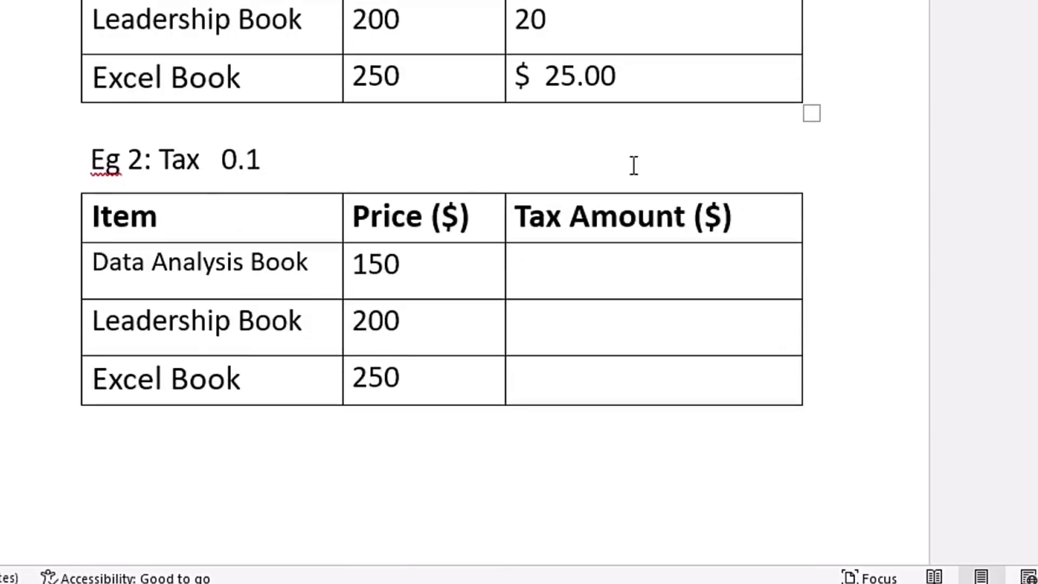
scroll(634, 165, up, 3)
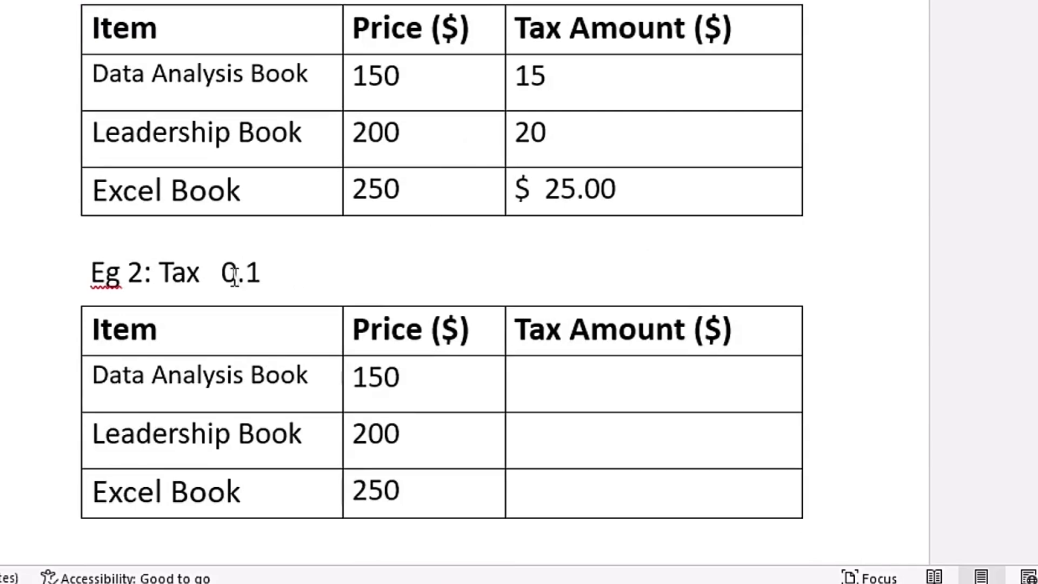
drag(223, 273, 258, 274)
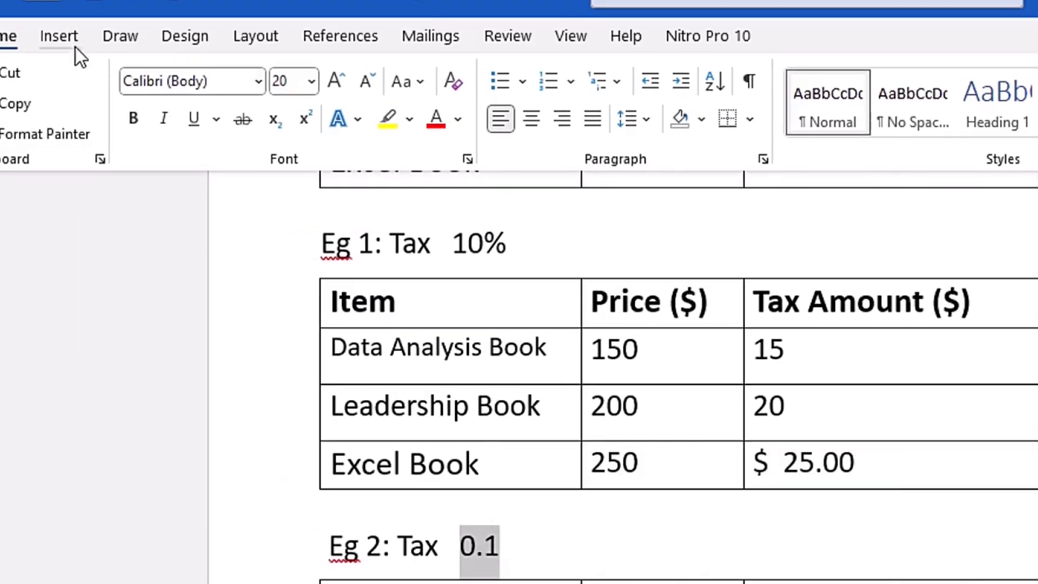
click(61, 34)
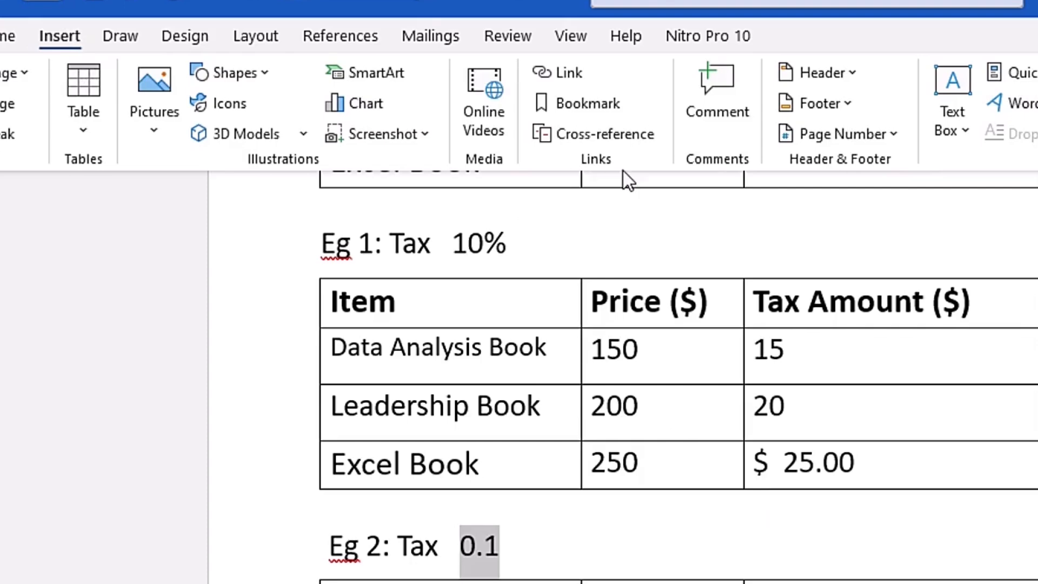
click(606, 107)
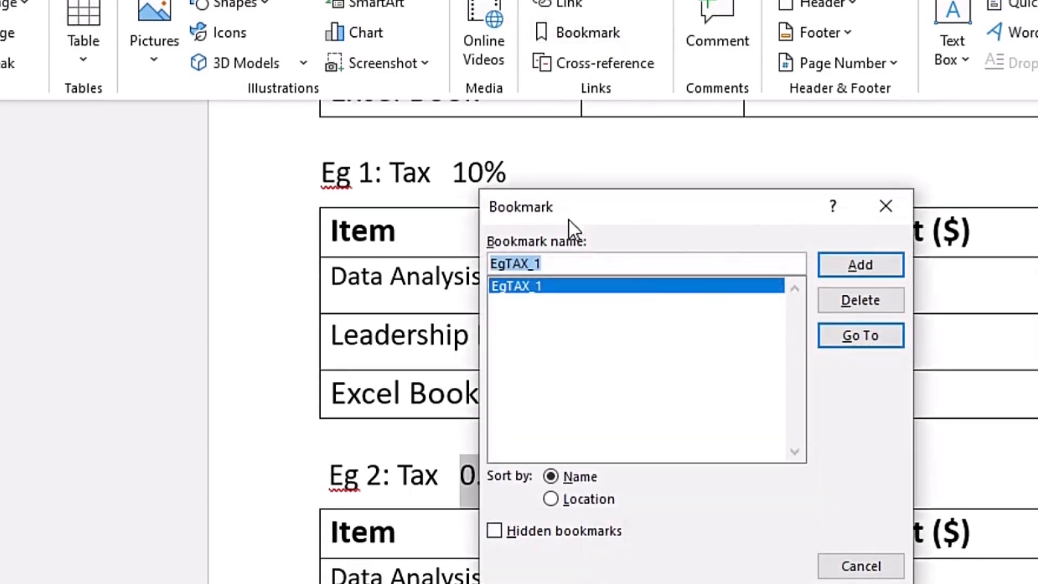
click(888, 216)
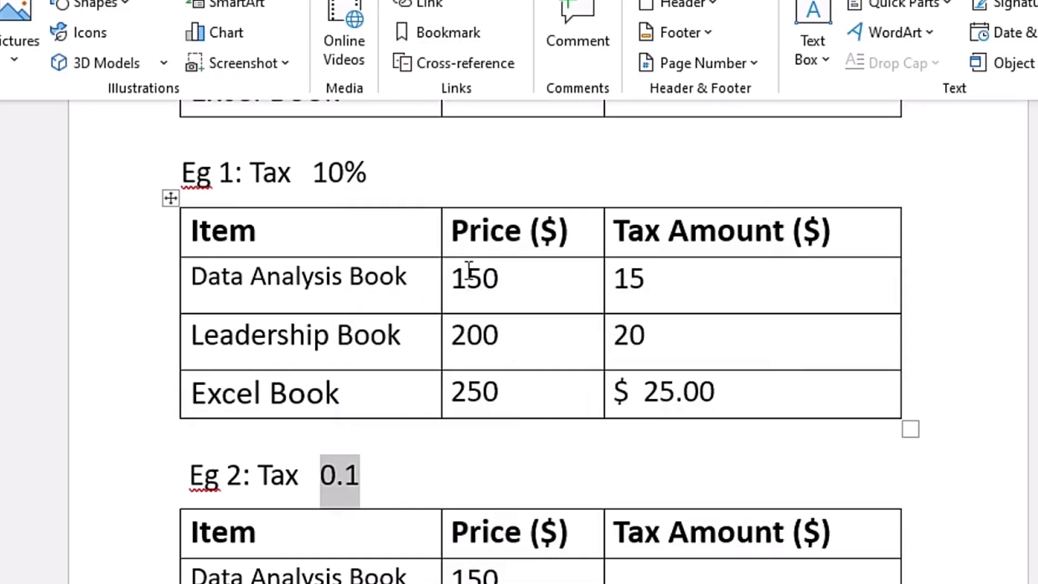
key(alt+n)
key(k)
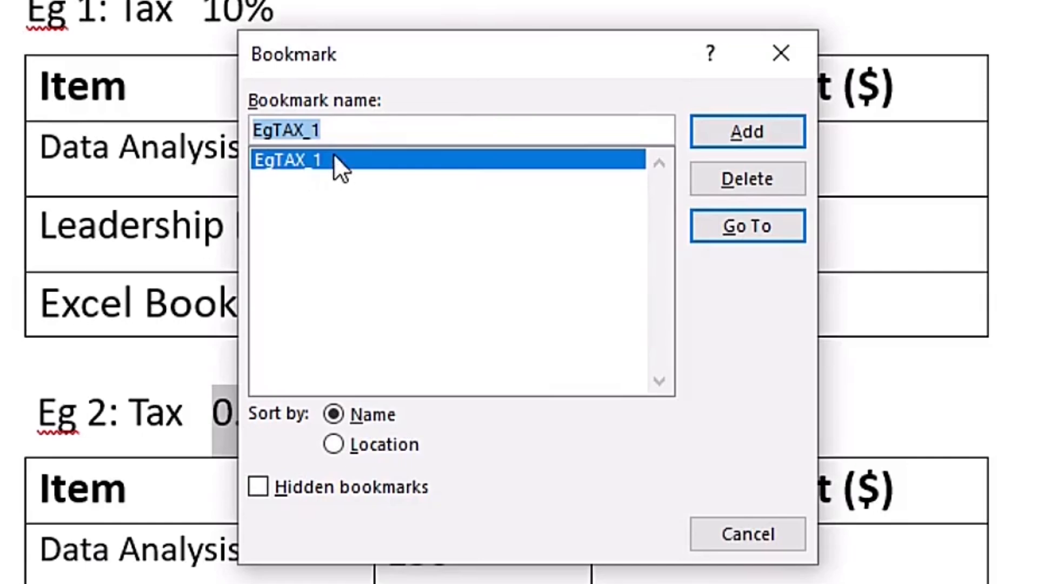
click(344, 130)
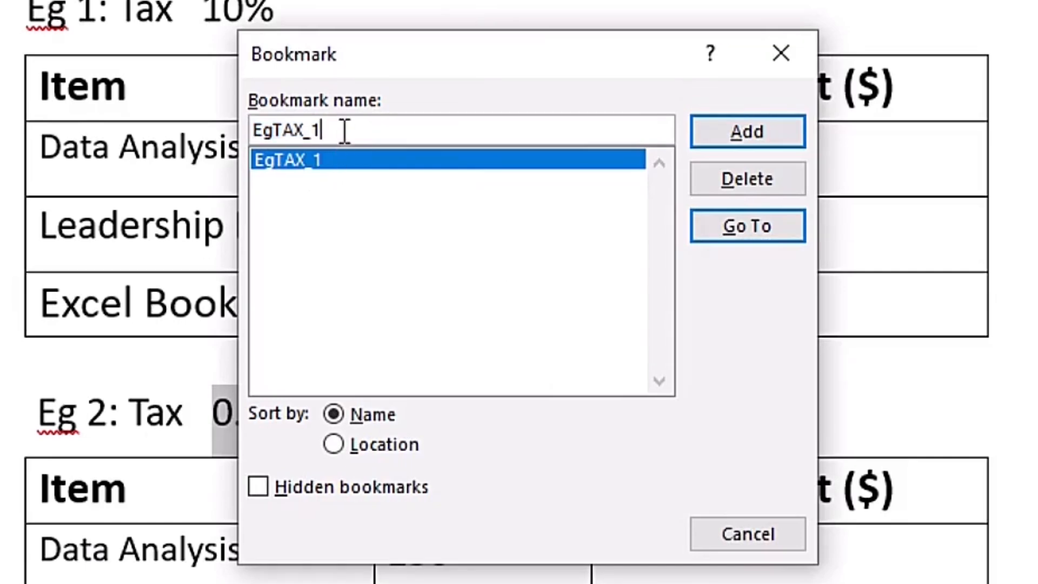
key(BackSpace)
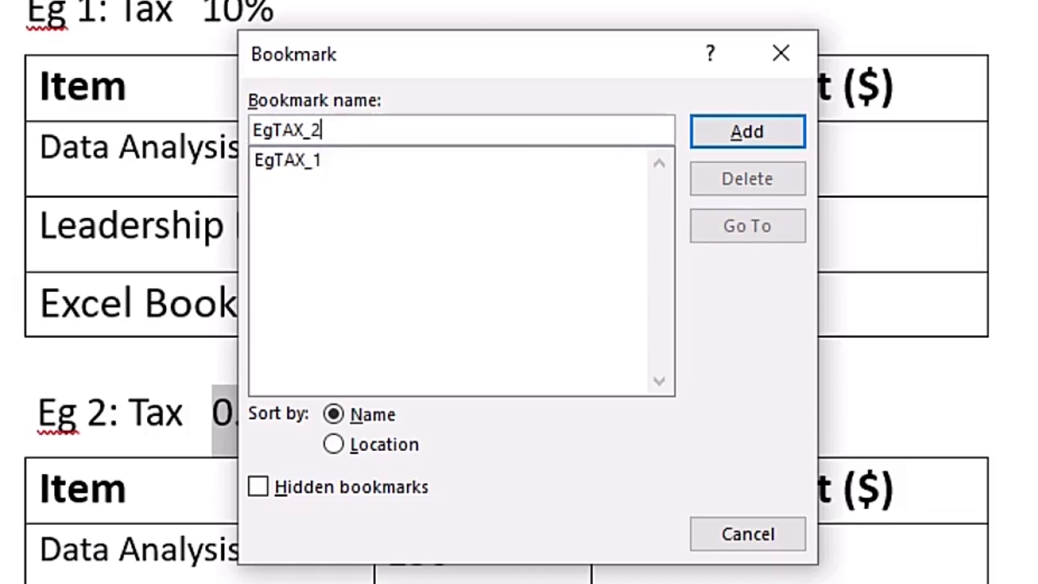
click(774, 139)
- Check the document's bookmark list for EgTAX_1 and EgTAX_2, and close it without changes
click(296, 413)
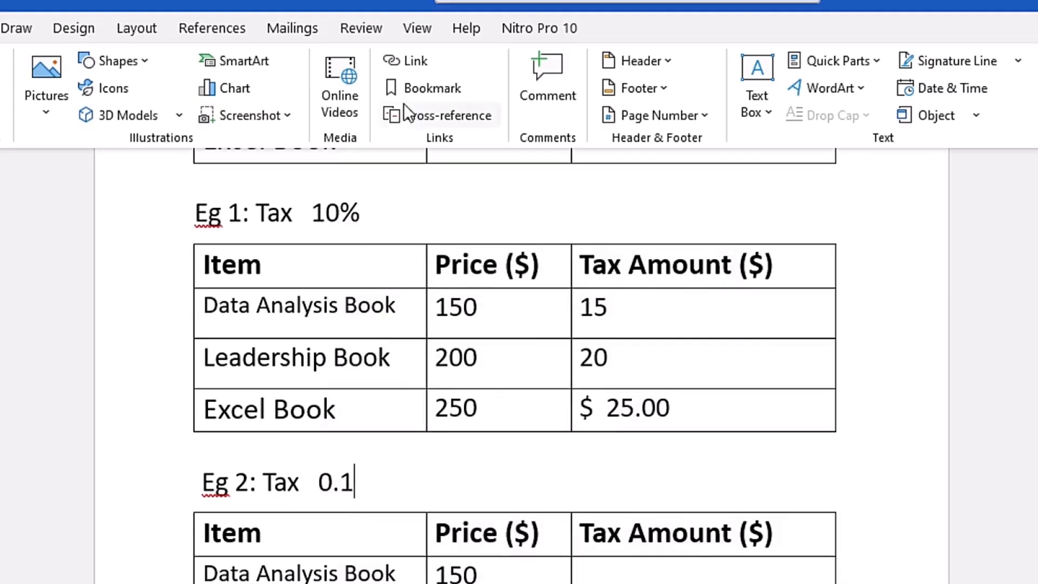
click(439, 88)
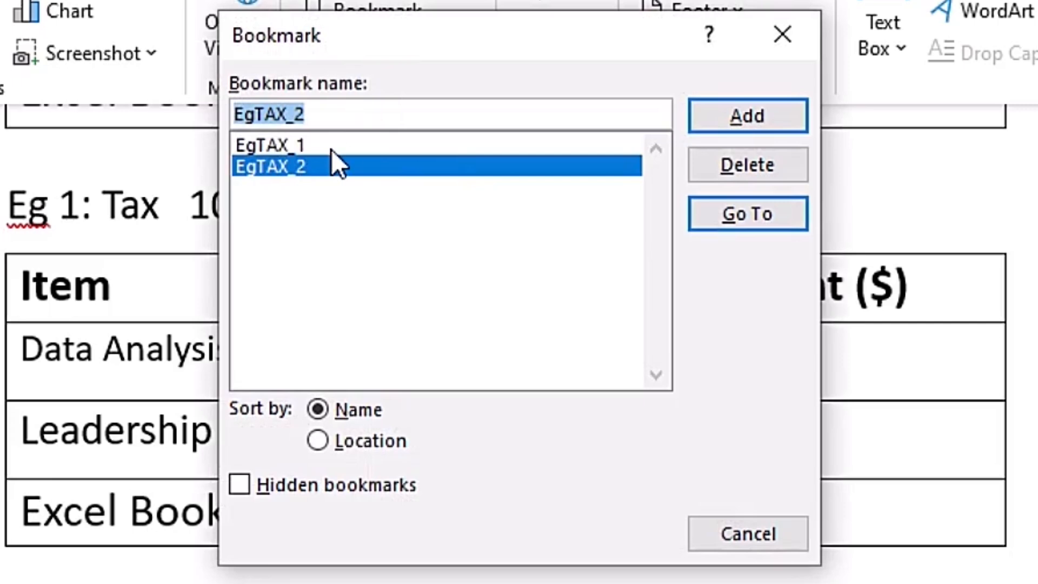
click(331, 149)
click(325, 165)
click(802, 50)
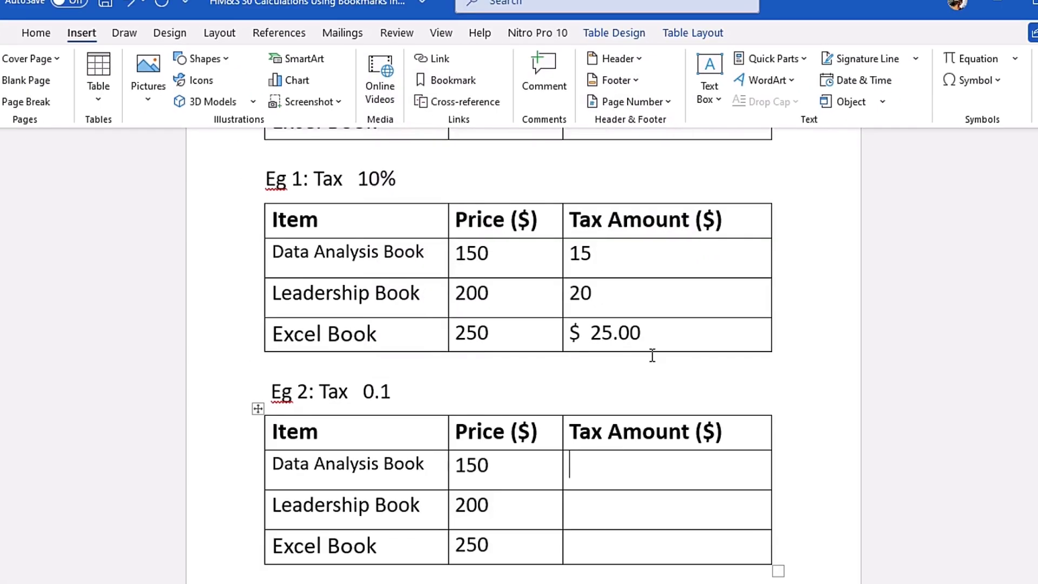
- Calculate the Data Analysis Book's tax amount in the Eg 2 table with the formula =SUM(LEFT)*EgTAX_2, pasting the bookmark
scroll(655, 329, down, 2)
scroll(655, 328, down, 1)
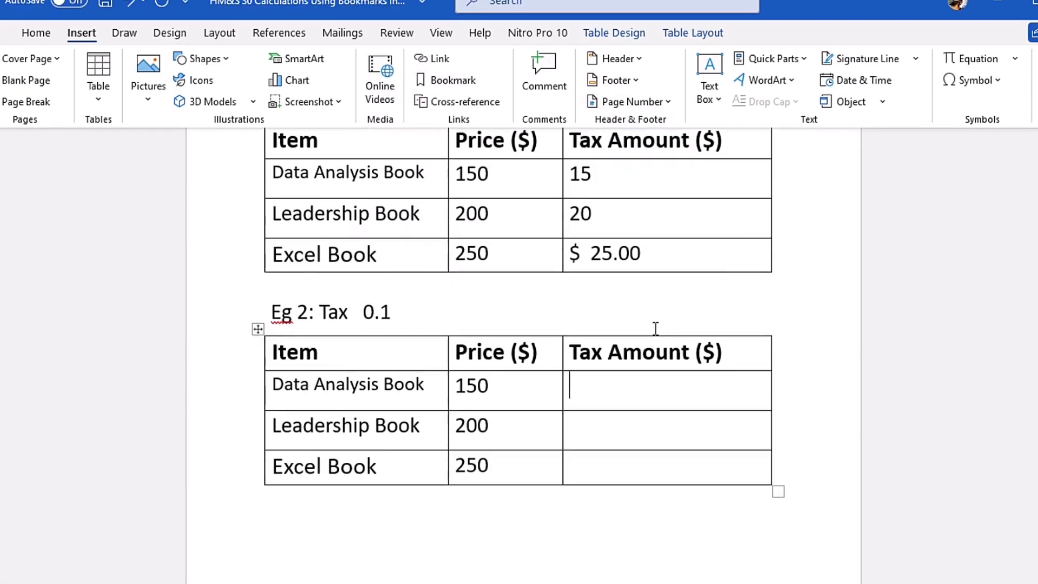
click(680, 32)
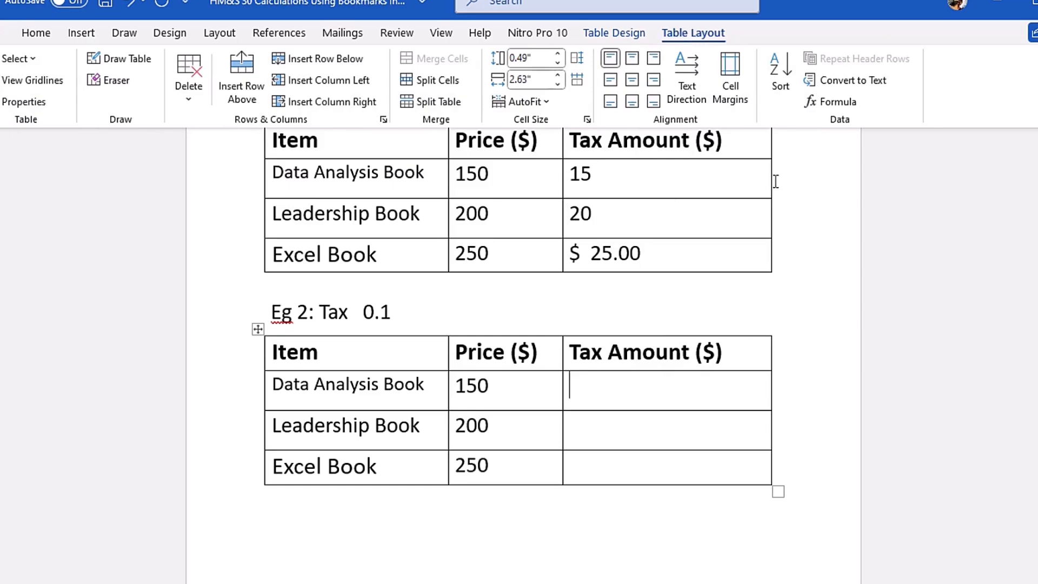
click(837, 102)
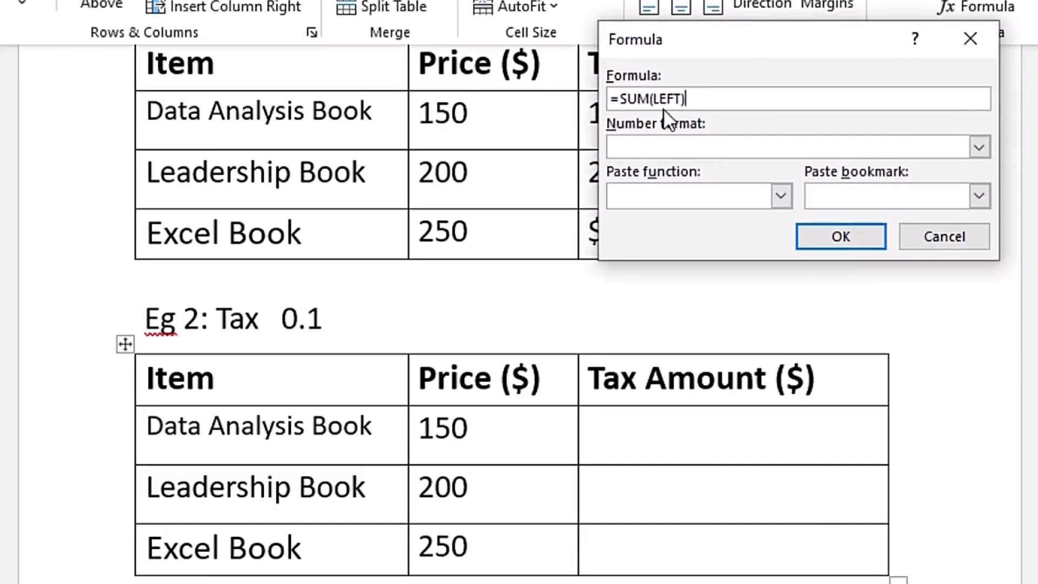
click(717, 100)
text(*)
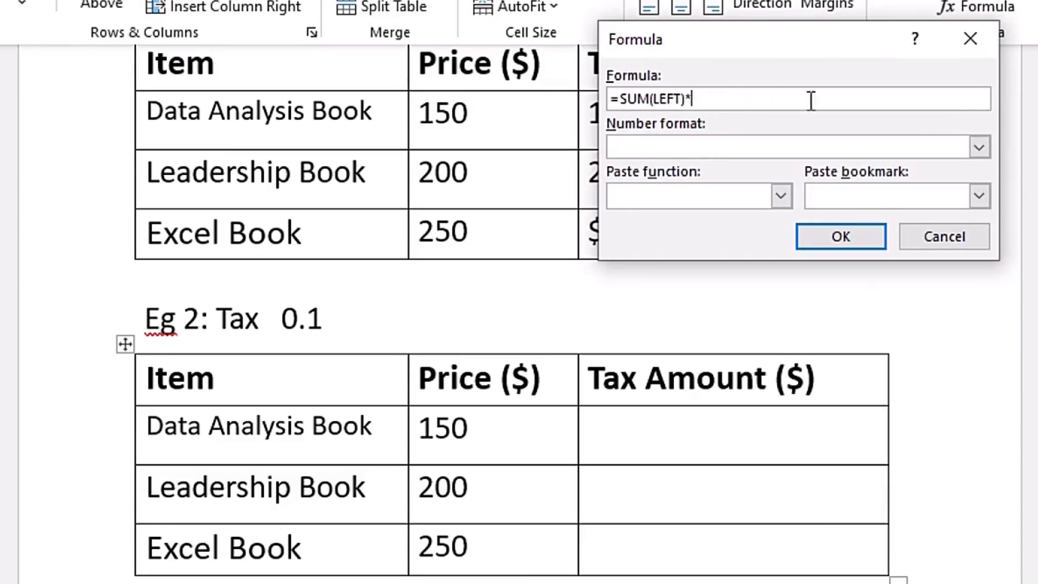
click(964, 197)
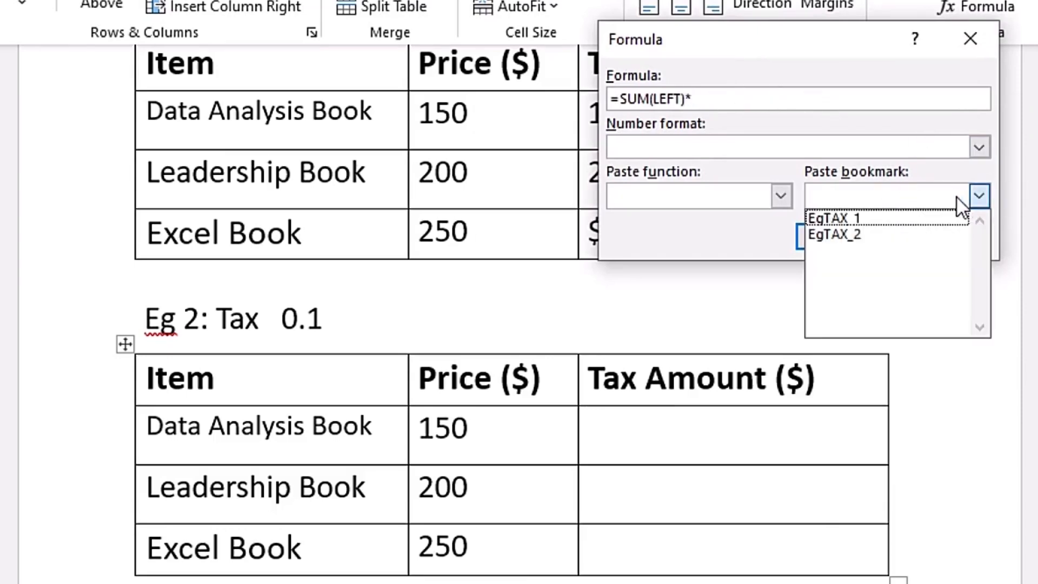
click(874, 236)
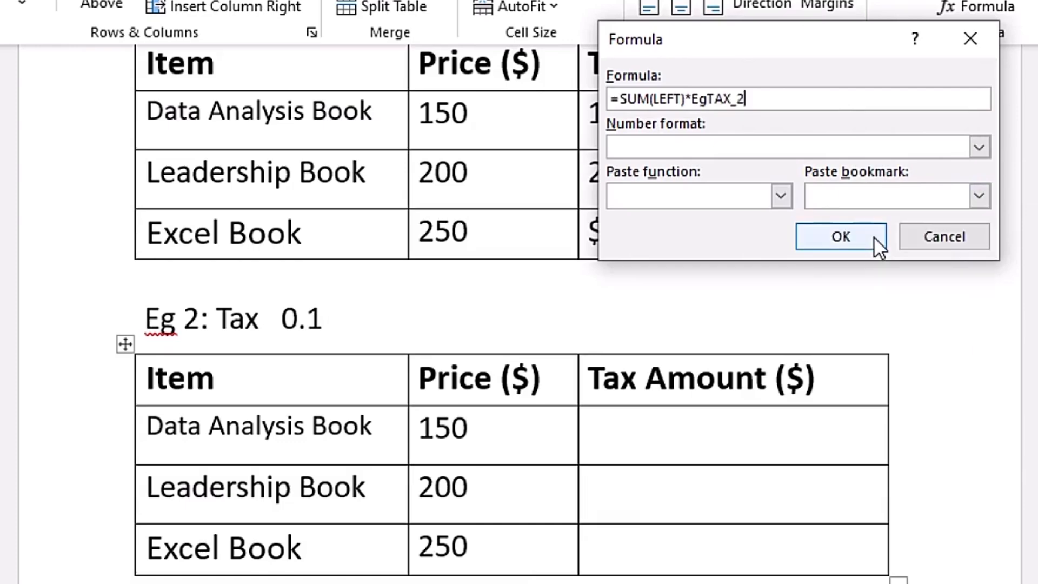
click(840, 237)
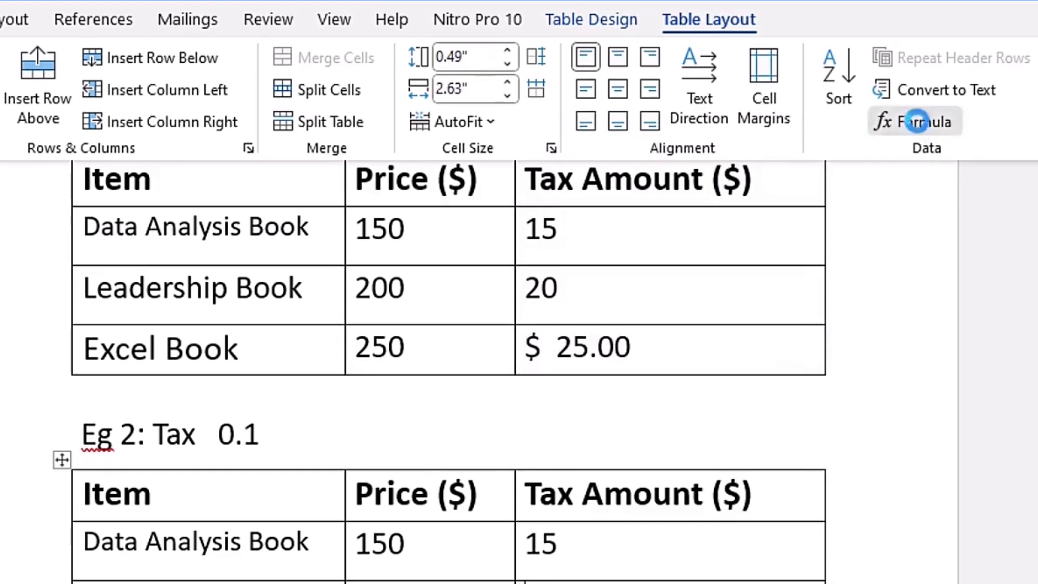
- Calculate the Leadership Book's tax amount in the Eg 2 table with the formula =SUM(LEFT)*EgTAX_2
click(973, 6)
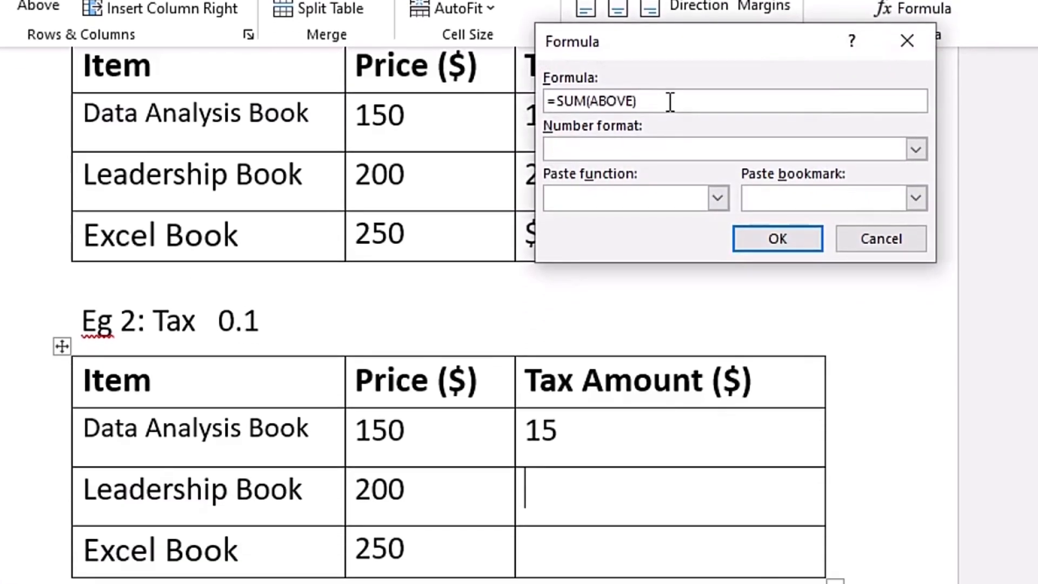
key(BackSpace)
key(BackSpace)
key(BackSpace)
key(BackSpace)
key(BackSpace)
key(BackSpace)
text(LEFT)
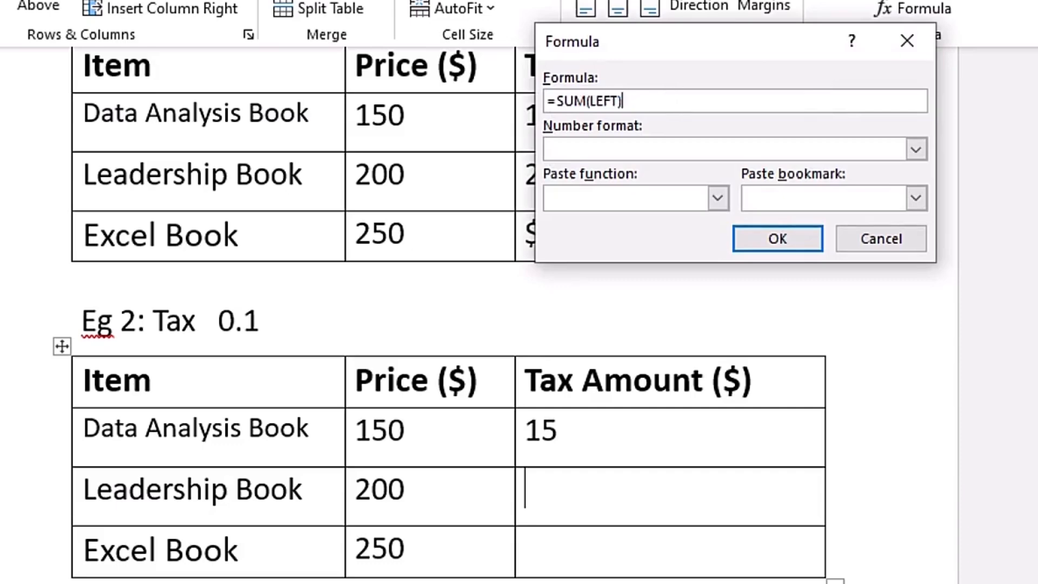
click(916, 195)
click(823, 226)
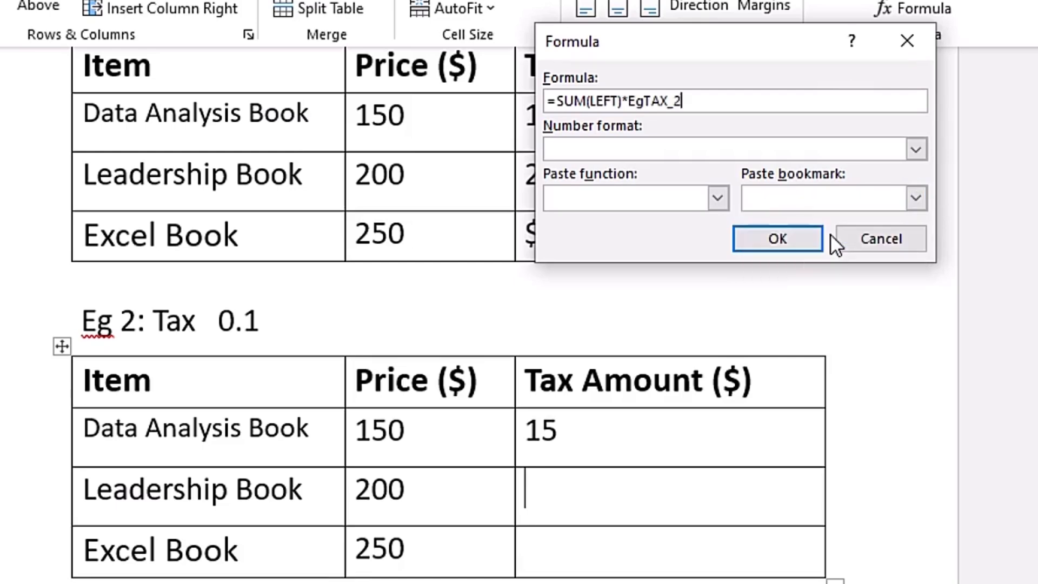
click(800, 236)
- Calculate the Excel Book's tax amount in the Eg 2 table with the formula =SUM(LEFT)*EgTAX_2
click(579, 556)
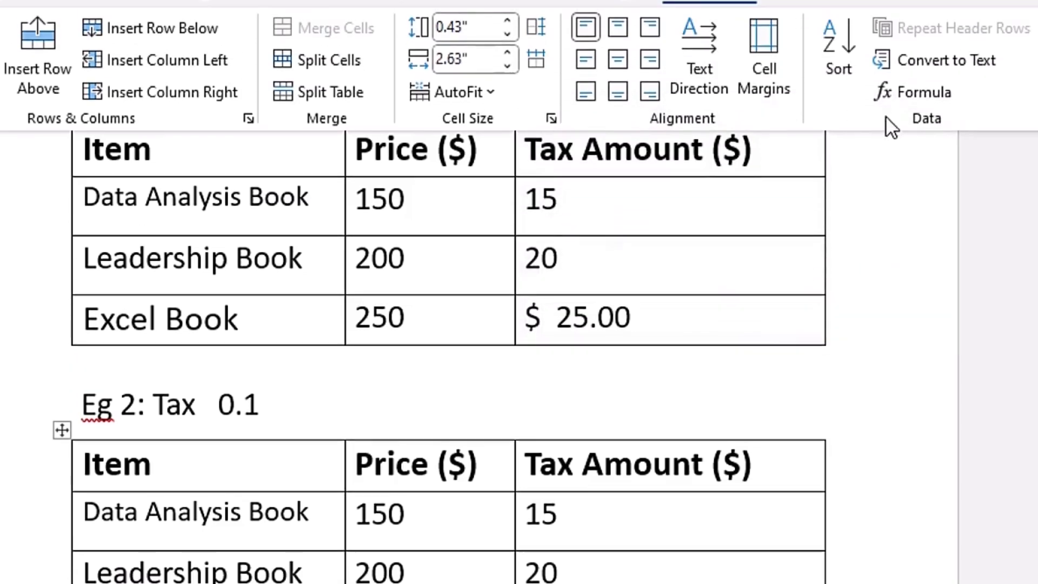
click(912, 81)
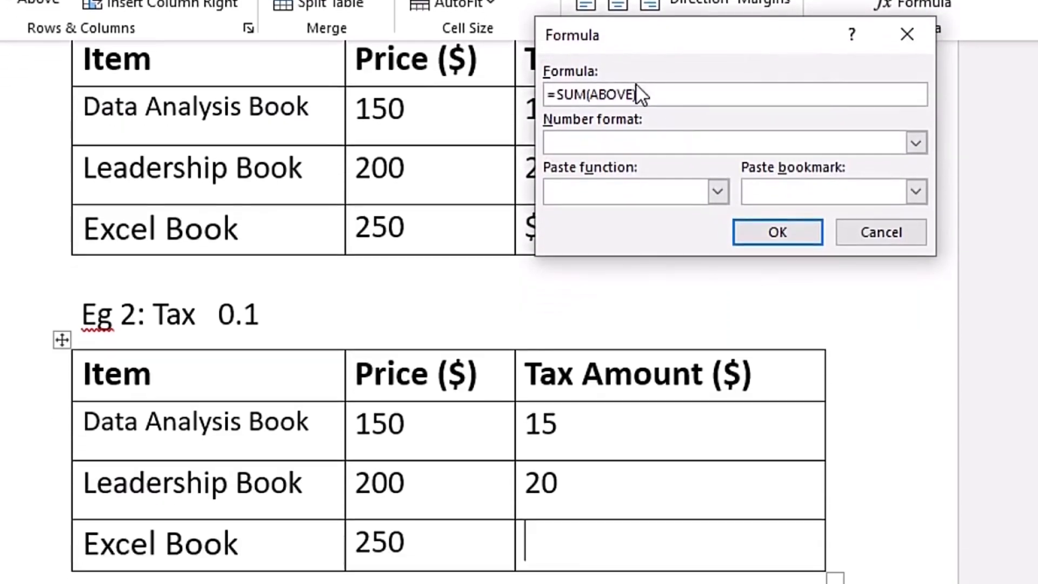
key(BackSpace)
key(BackSpace)
key(BackSpace)
key(BackSpace)
key(BackSpace)
text(LEFT)*)
click(914, 192)
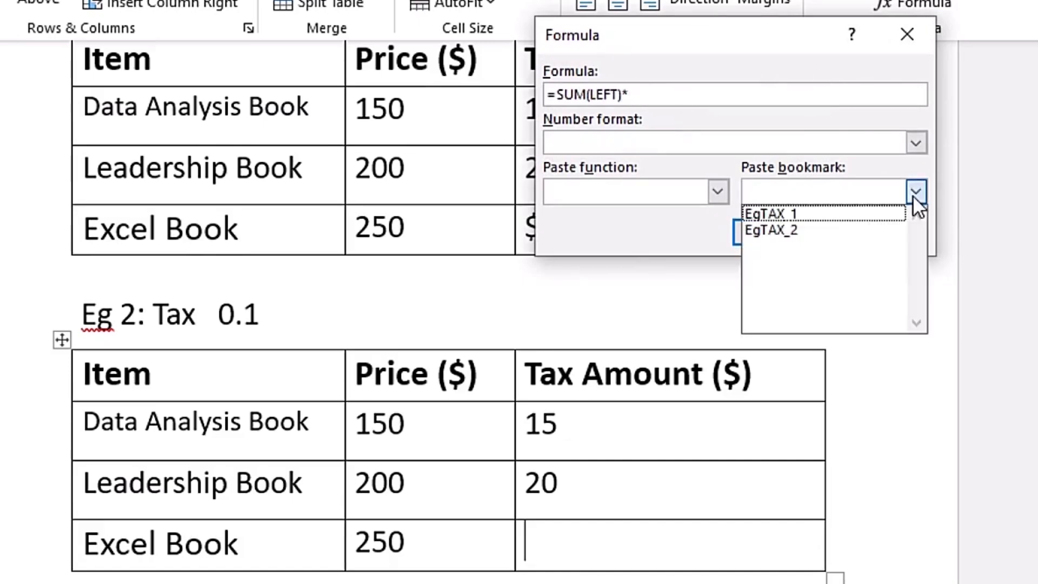
click(823, 230)
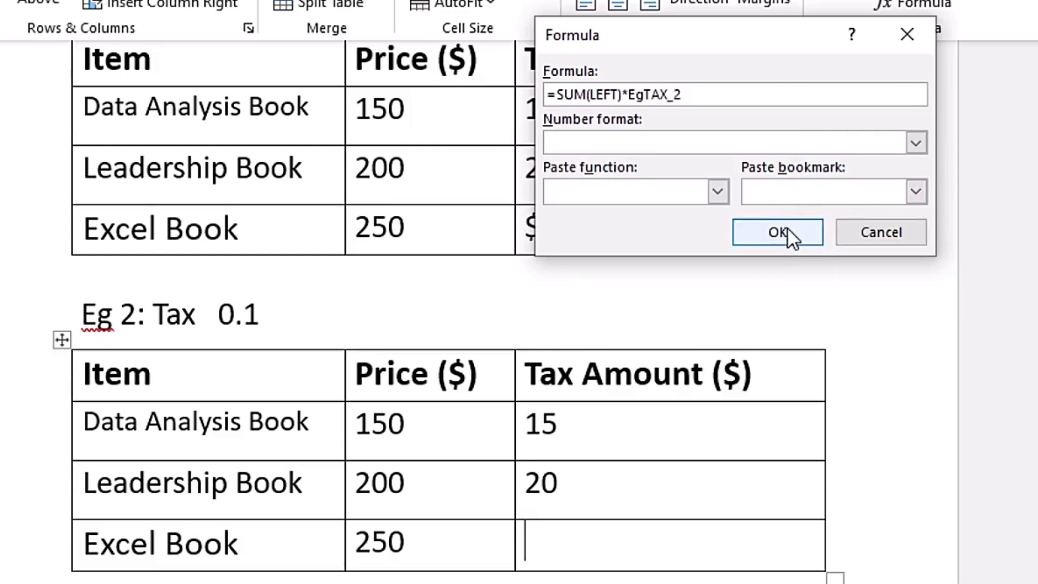
click(779, 233)
- Review the Eg 1 and Eg 2 tables, and examine how columns and rows identify cells in the Eg 3 Cell Reference table
scroll(297, 167, up, 1)
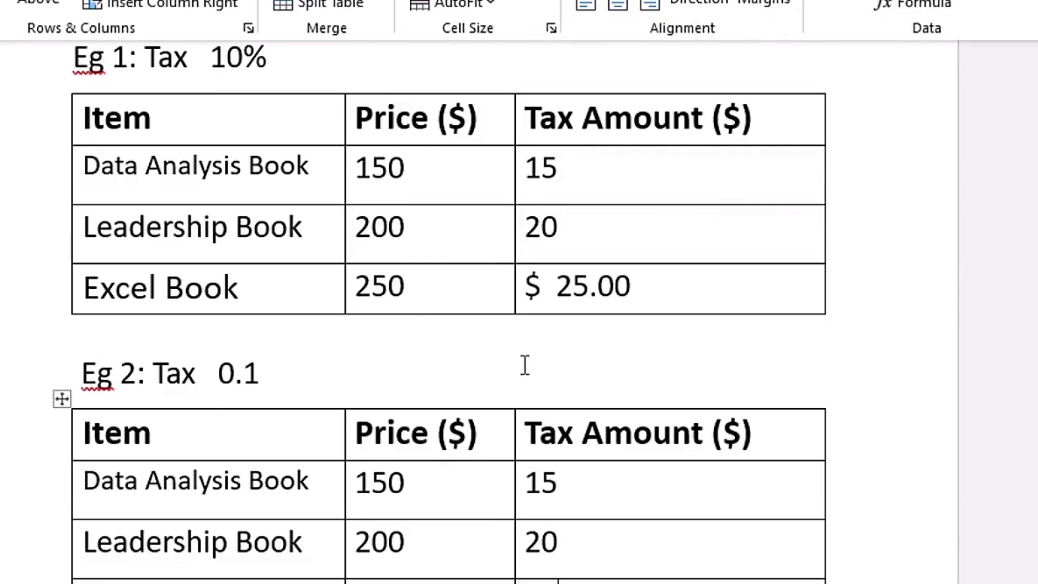
scroll(505, 301, down, 1)
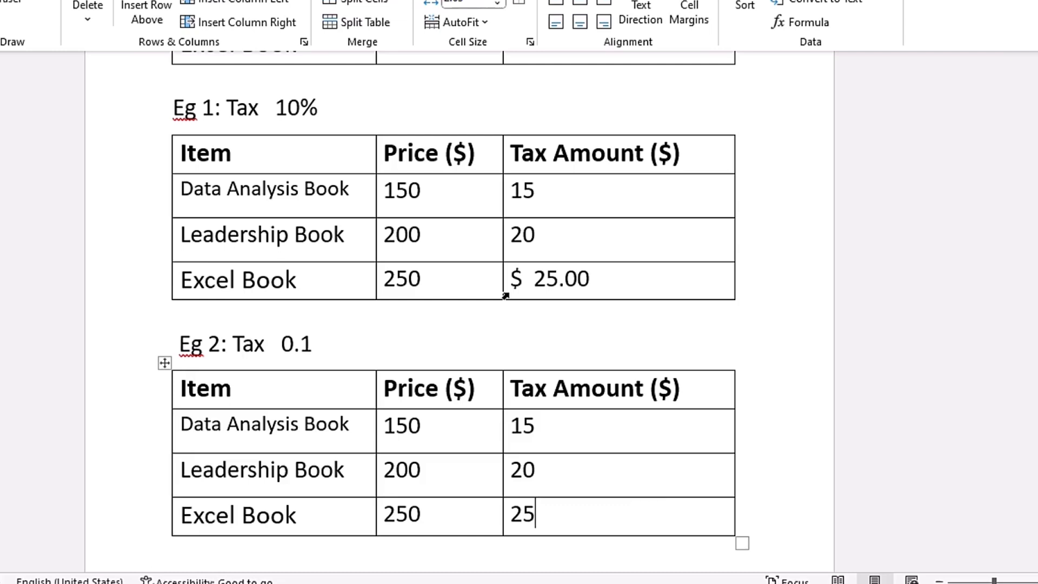
scroll(535, 292, down, 8)
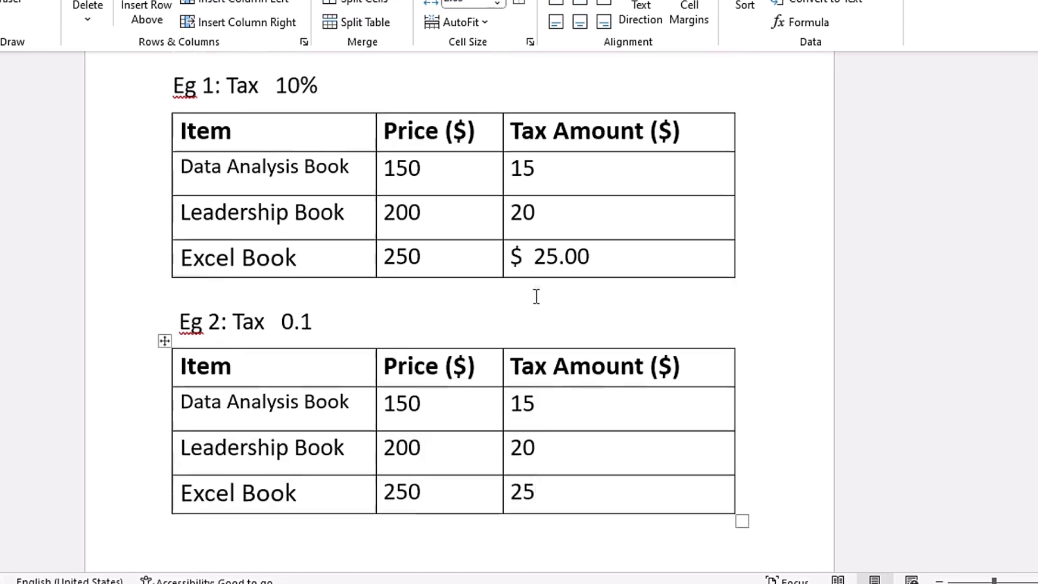
scroll(536, 267, down, 2)
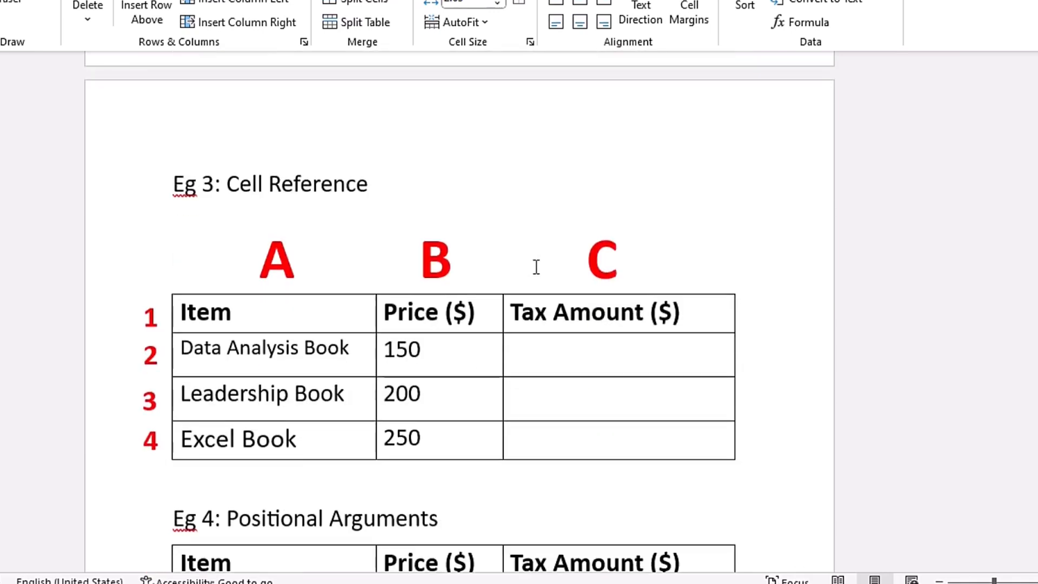
scroll(536, 265, down, 1)
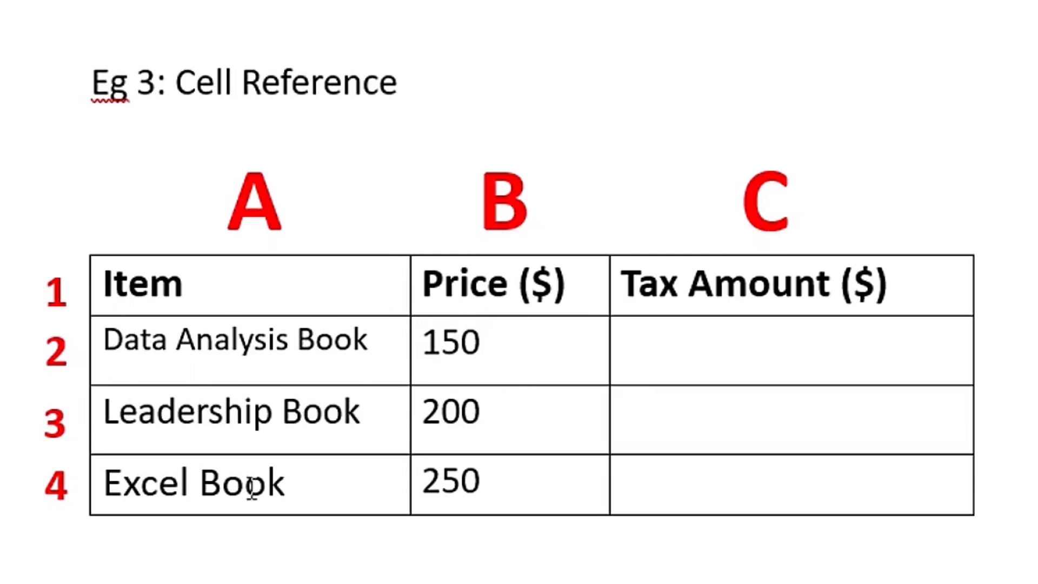
click(512, 354)
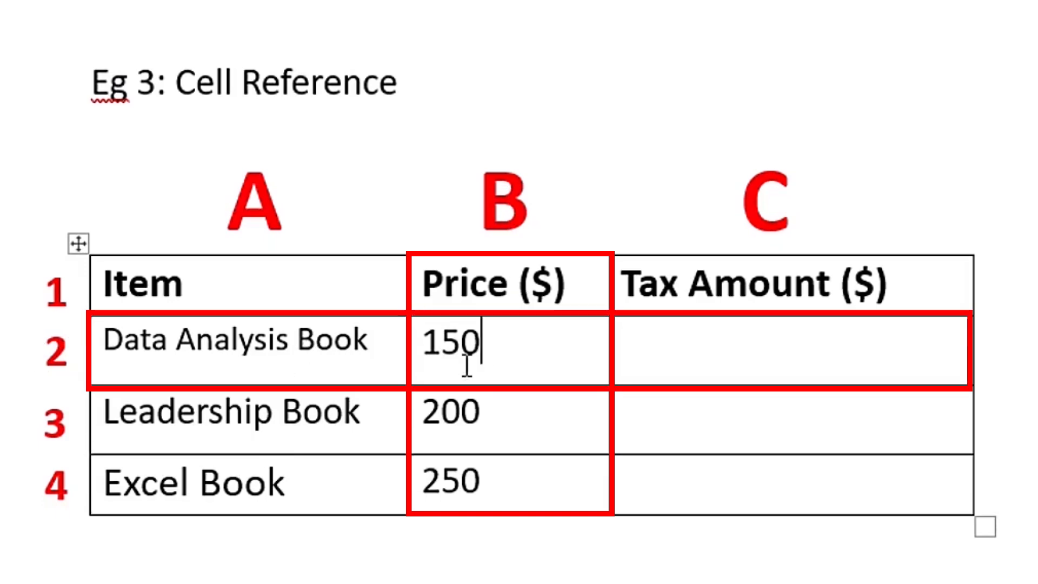
click(691, 432)
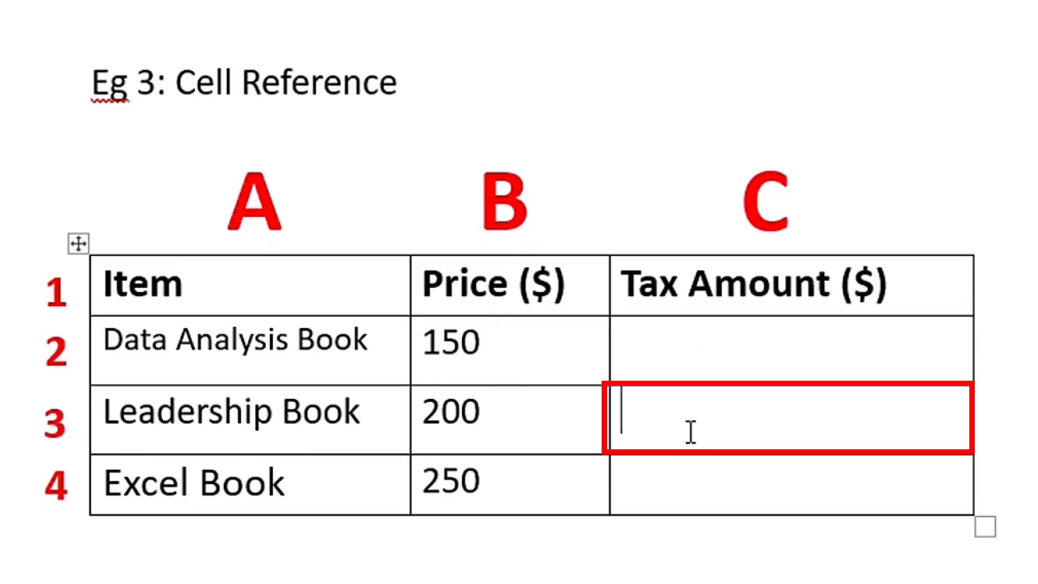
click(482, 411)
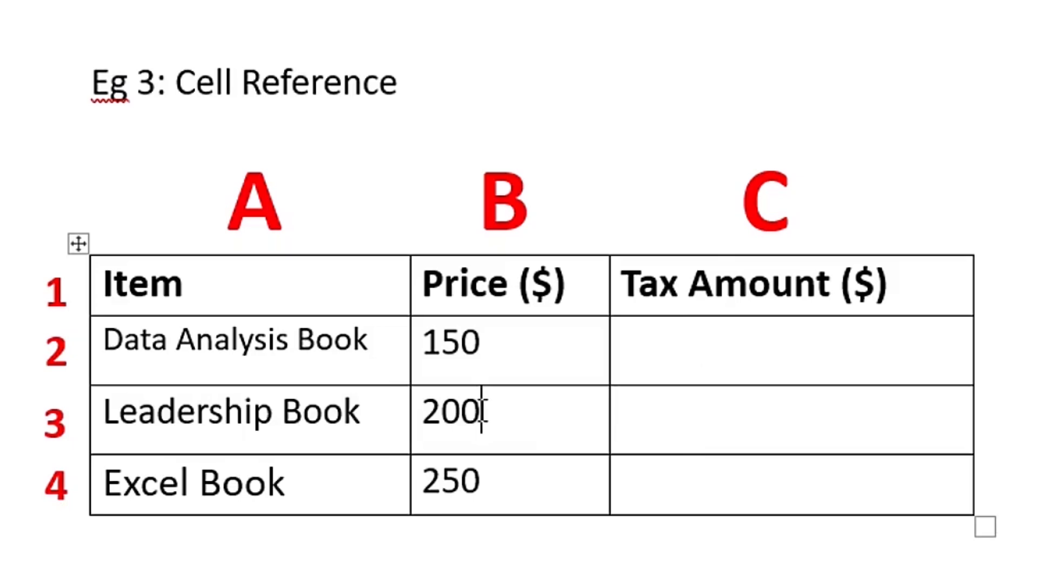
- Calculate the Data Analysis Book's tax amount in the Eg 3 table with the formula =EgTAX_1*B2, pasting the bookmark
click(706, 340)
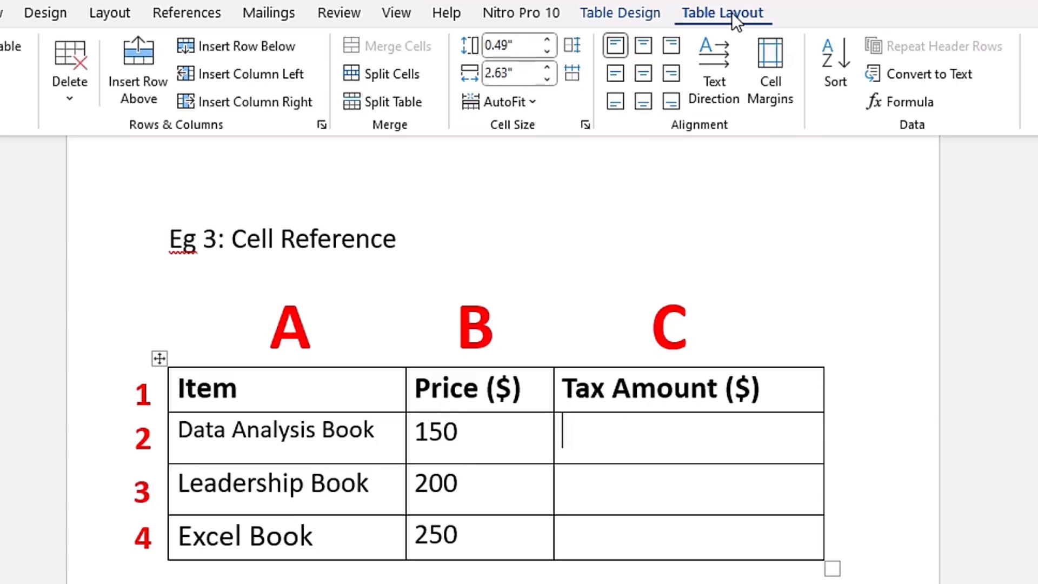
click(917, 103)
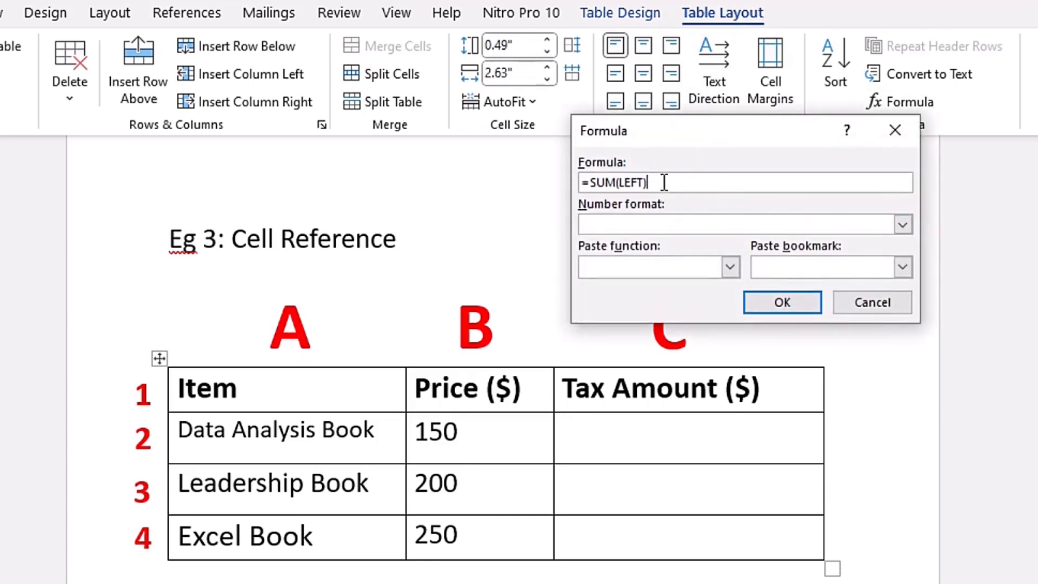
key(BackSpace)
key(BackSpace)
key(BackSpace)
key(BackSpace)
key(BackSpace)
key(BackSpace)
key(BackSpace)
key(BackSpace)
key(BackSpace)
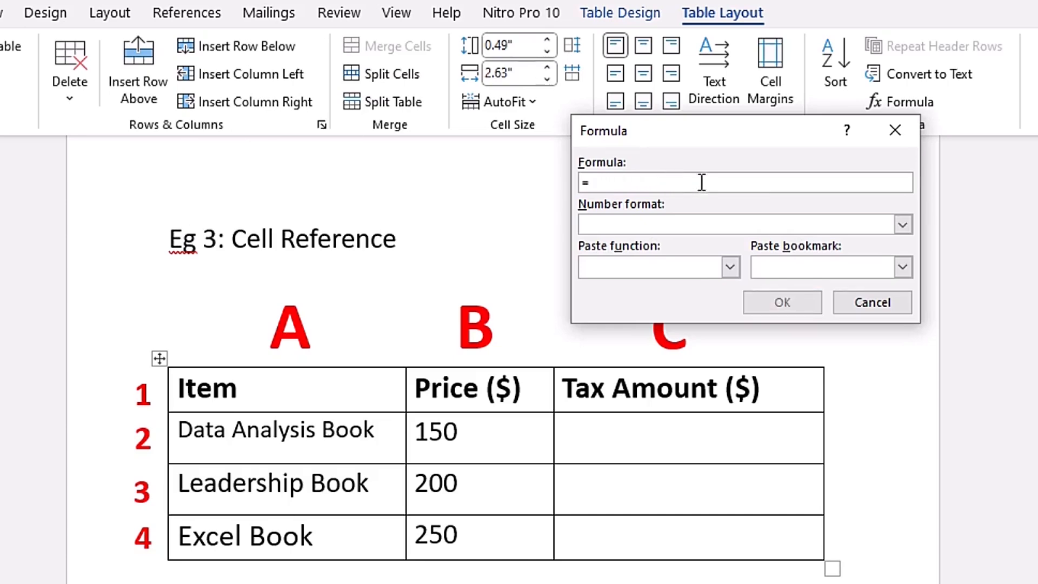
click(902, 269)
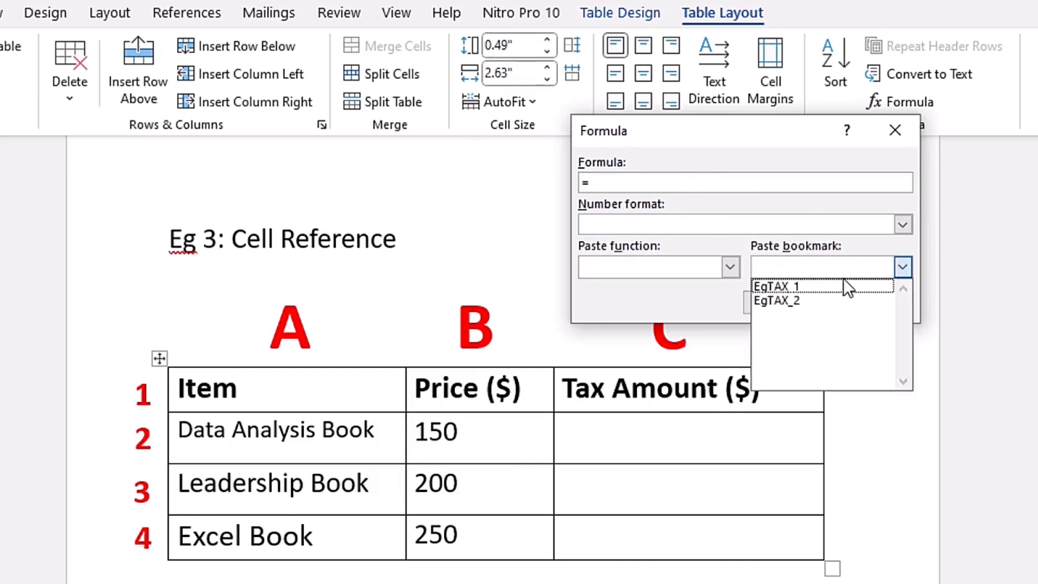
click(829, 284)
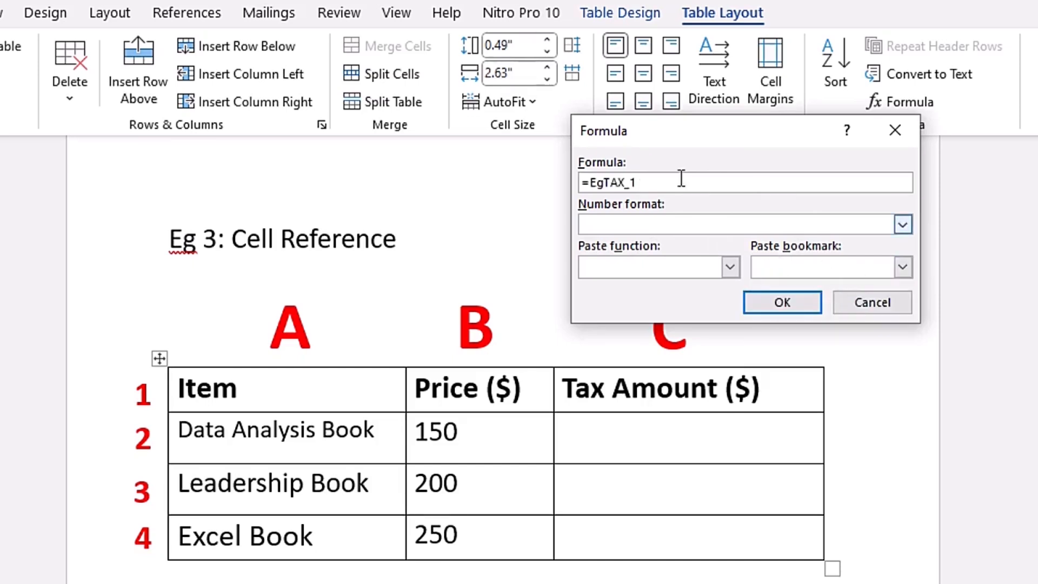
text(*B2)
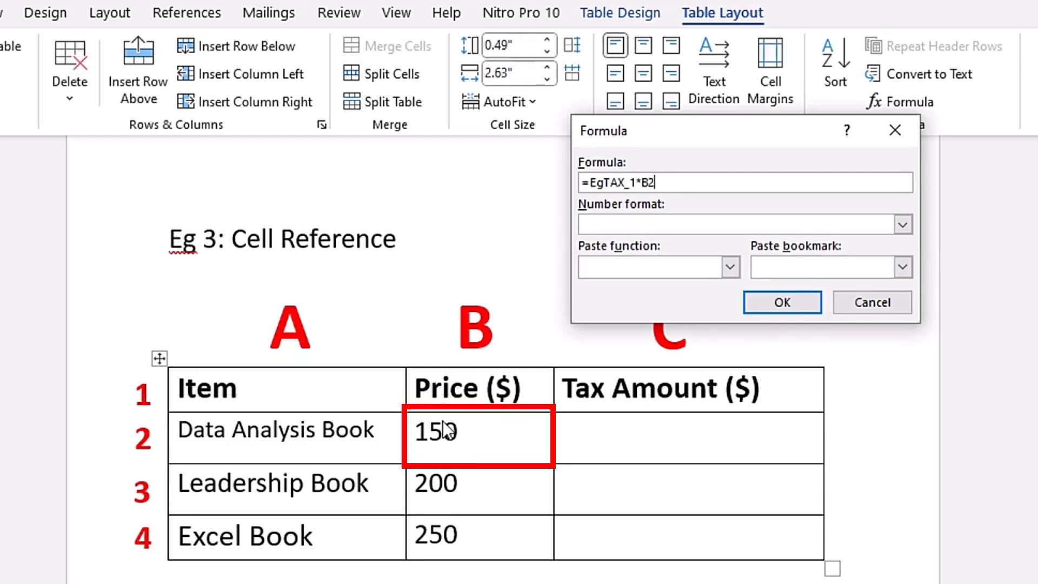
click(785, 302)
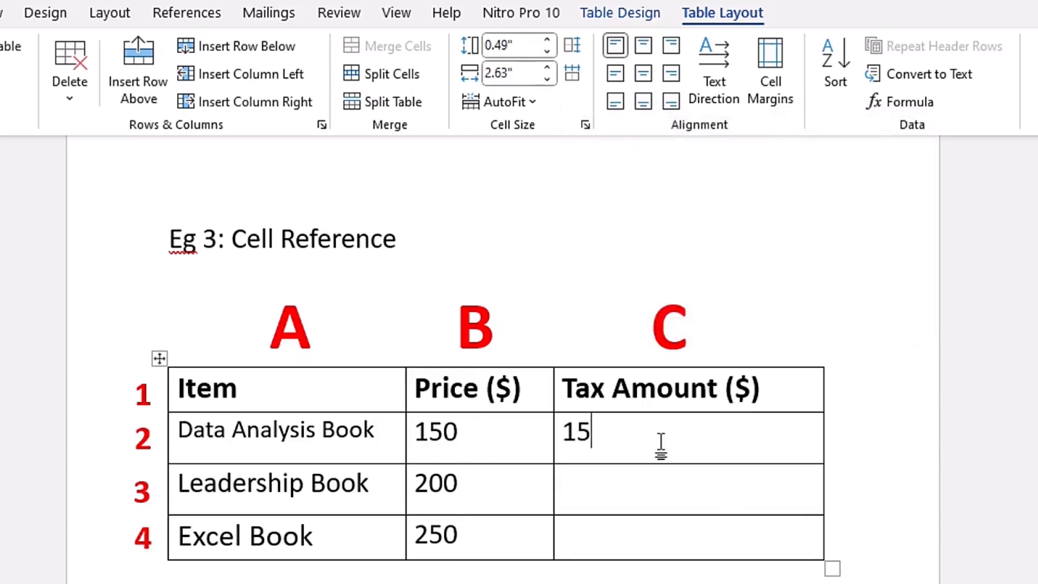
- Show the field codes throughout the document, examine the formulas in the Eg 2 and Eg 3 tables, and hide the codes again
click(618, 490)
click(600, 437)
key(Home)
key(shift+End)
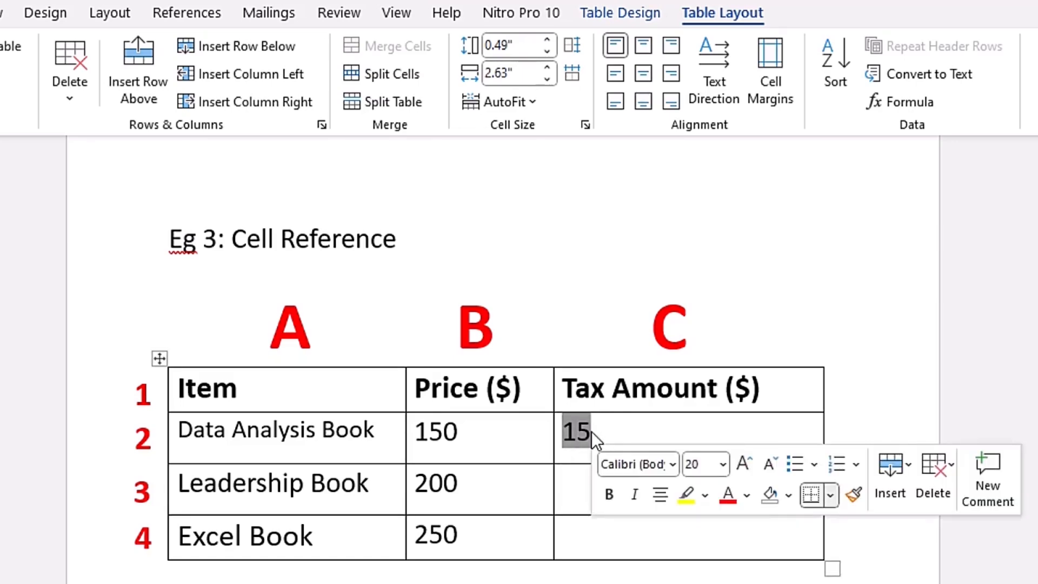
key(alt+F9)
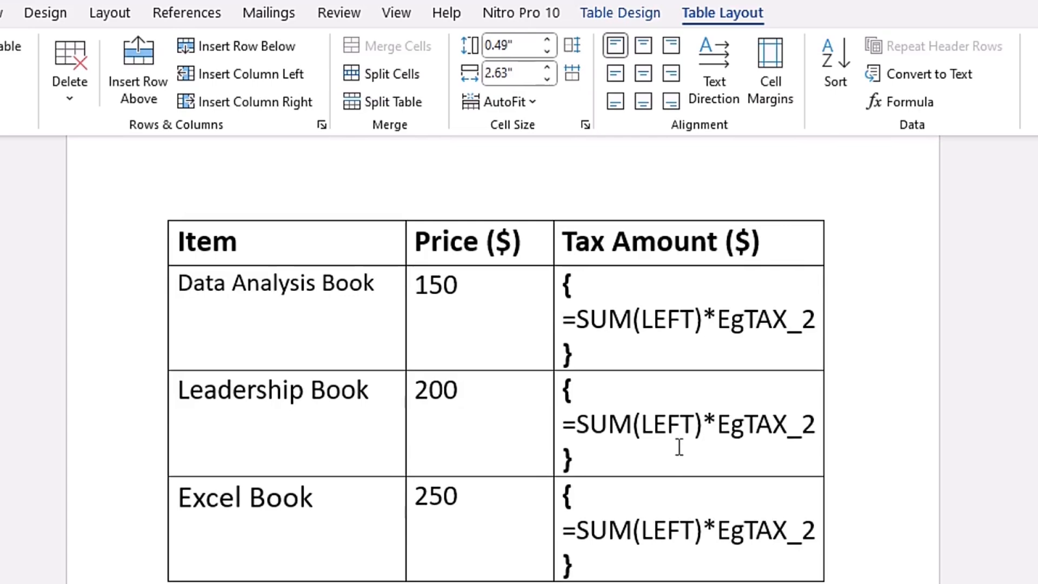
scroll(667, 471, down, 10)
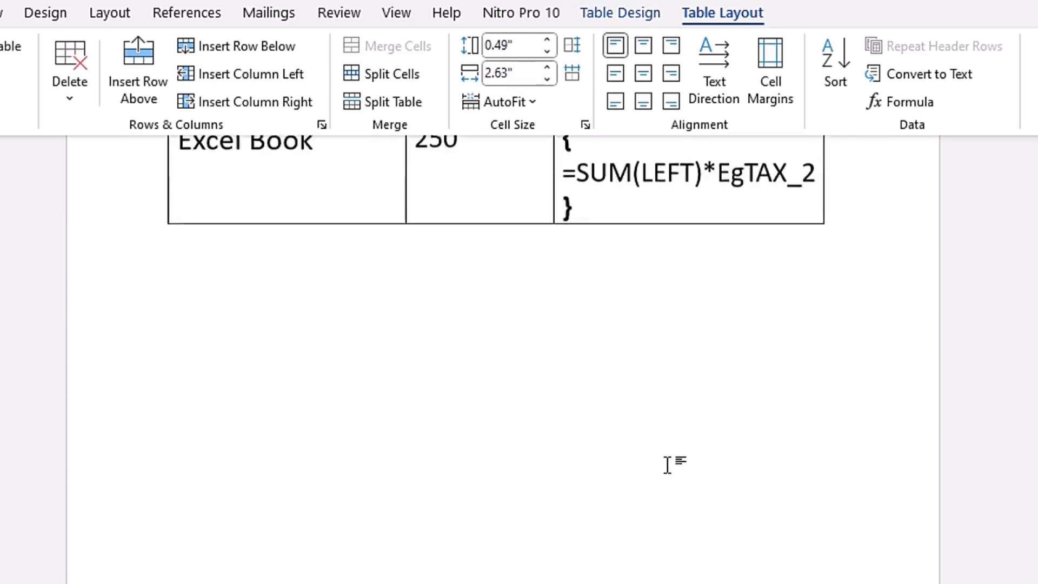
scroll(669, 465, up, 10)
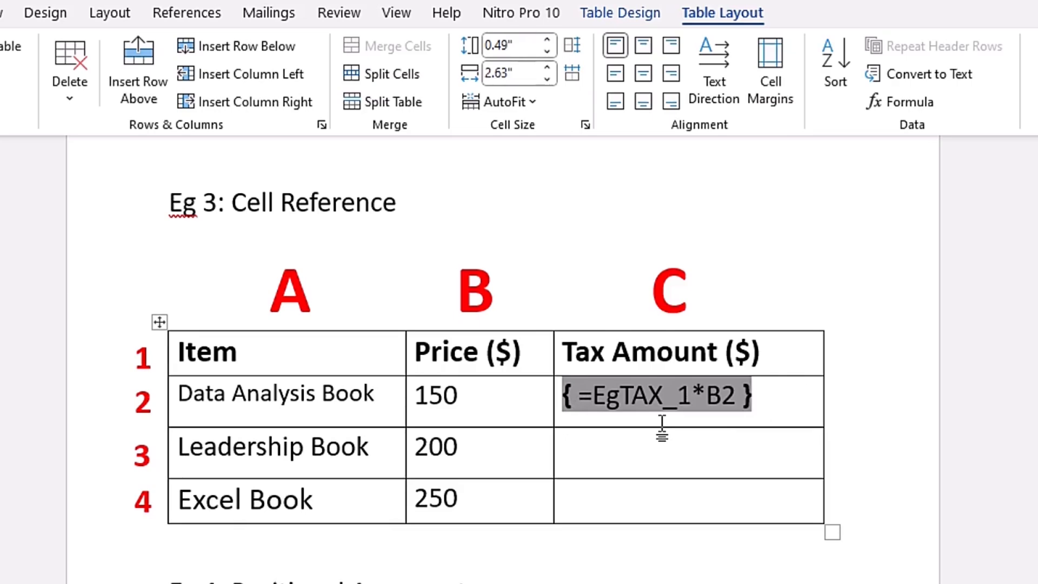
scroll(662, 425, down, 11)
scroll(662, 424, up, 6)
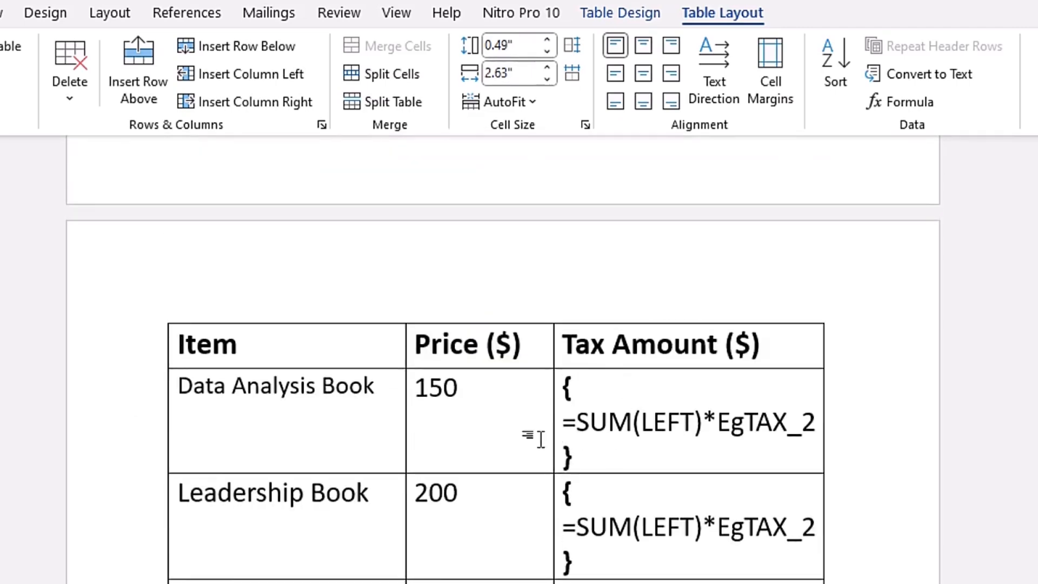
scroll(583, 458, down, 15)
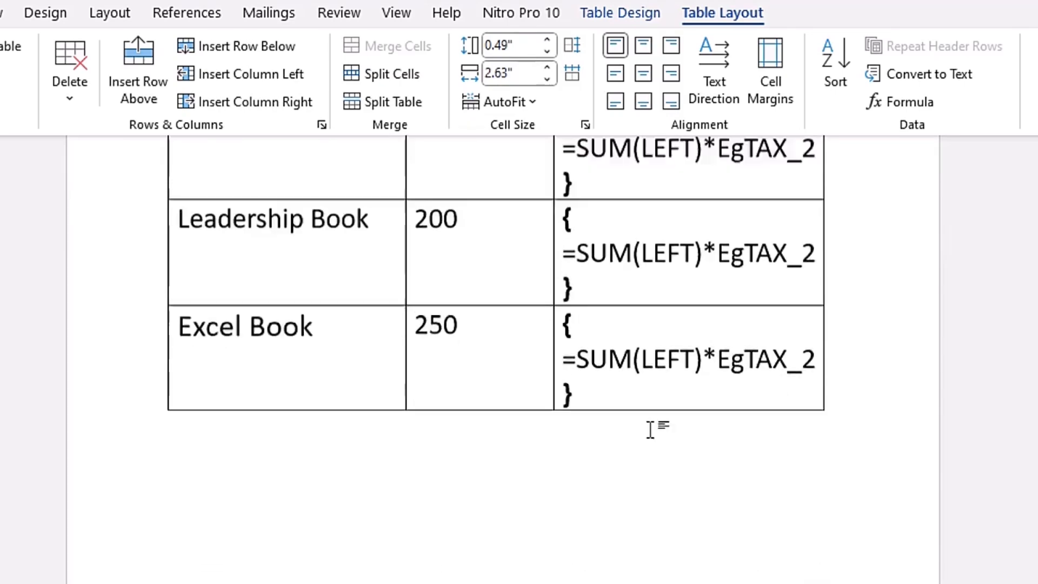
scroll(648, 424, down, 1)
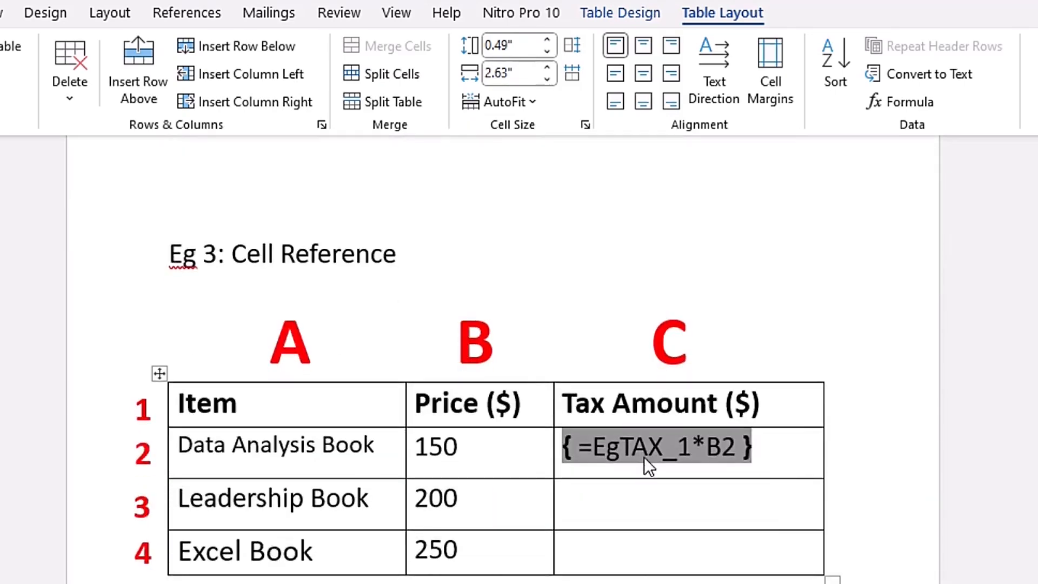
key(alt+F9)
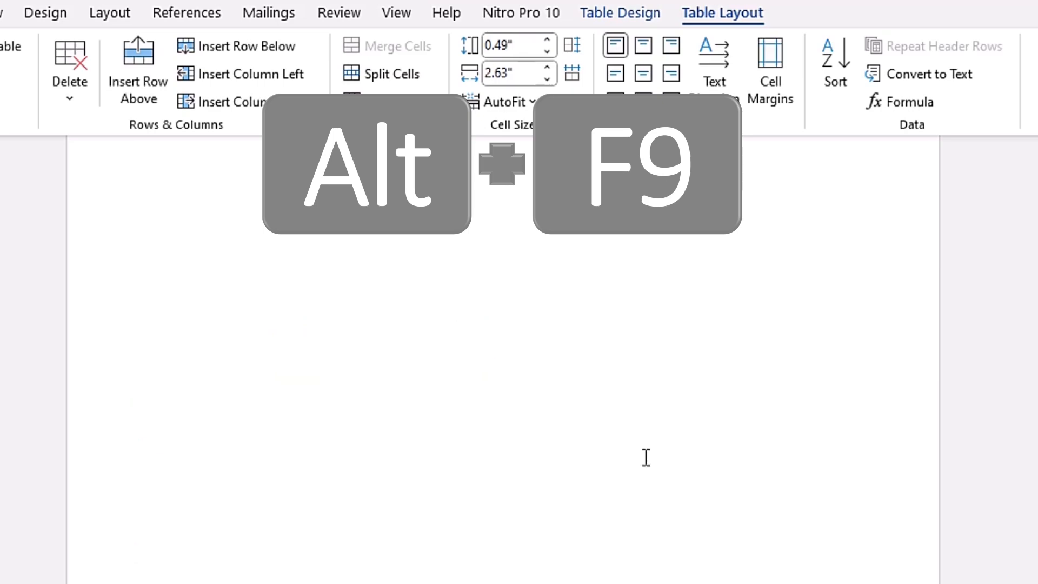
- Toggle the field code of only the Data Analysis Book's tax amount in the Eg 3 table on and back off
scroll(614, 440, up, 10)
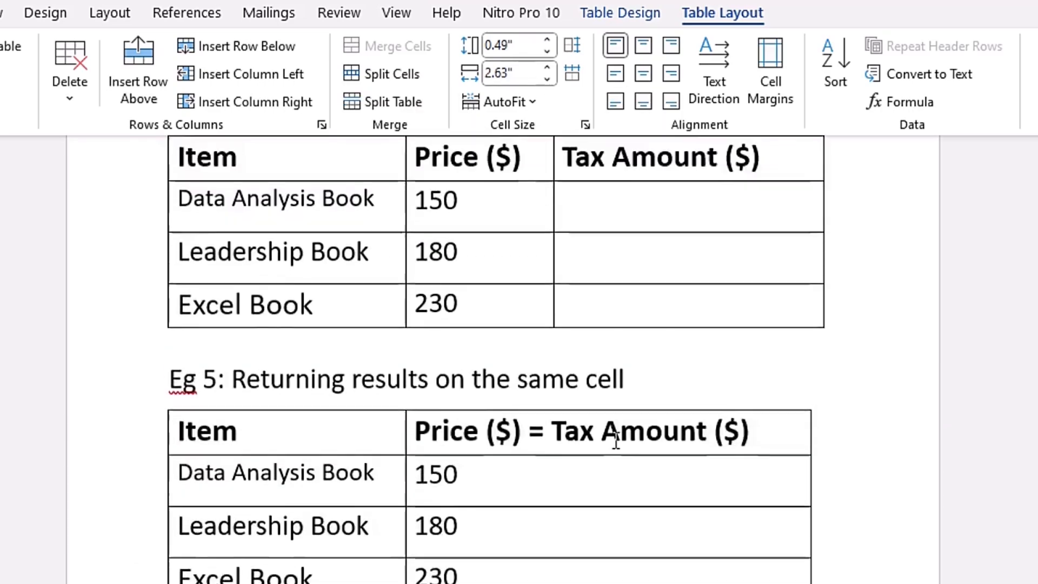
scroll(615, 440, up, 10)
right_click(586, 535)
click(592, 536)
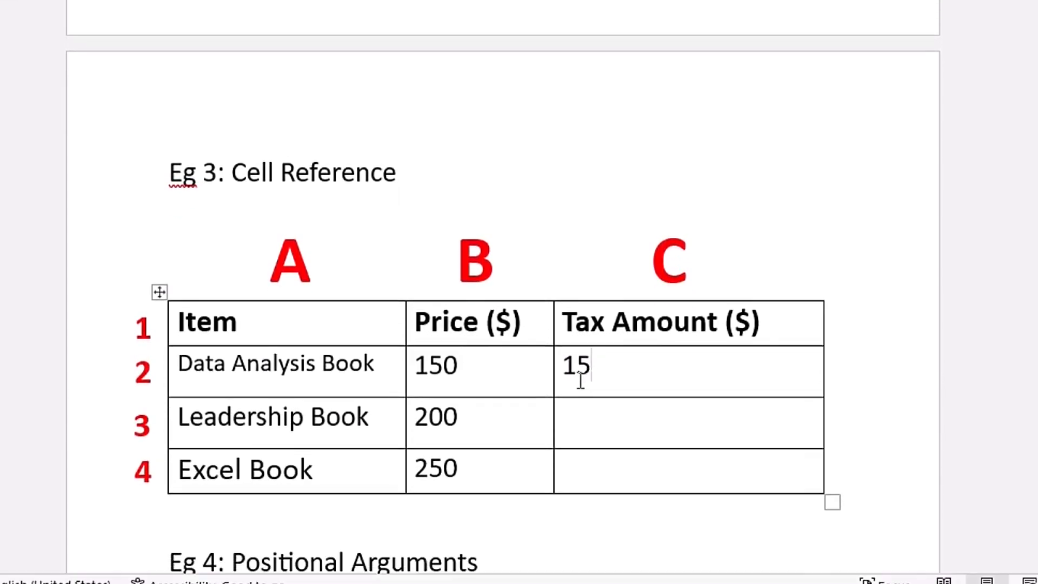
drag(563, 365, 595, 364)
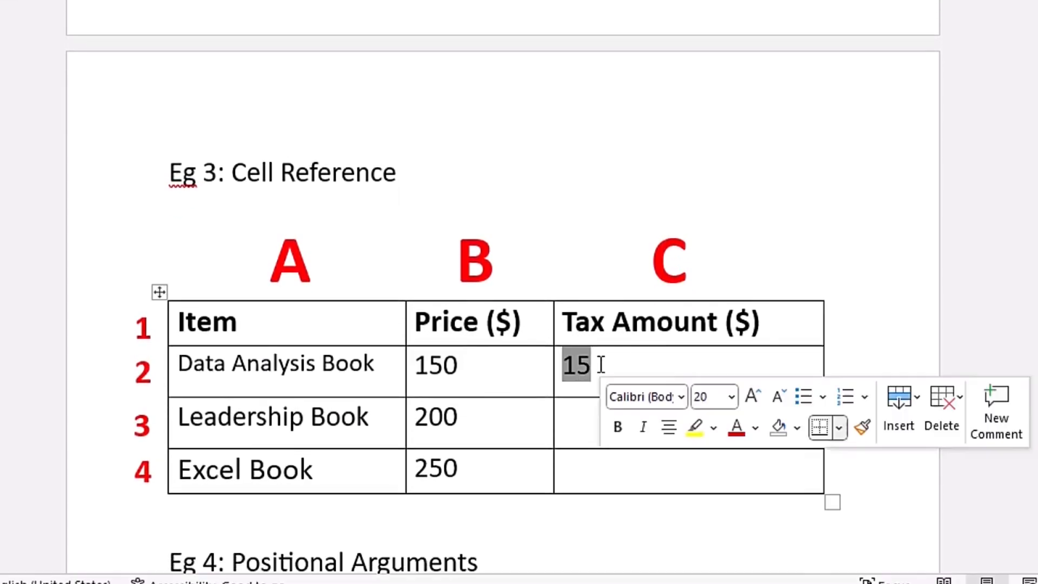
right_click(584, 364)
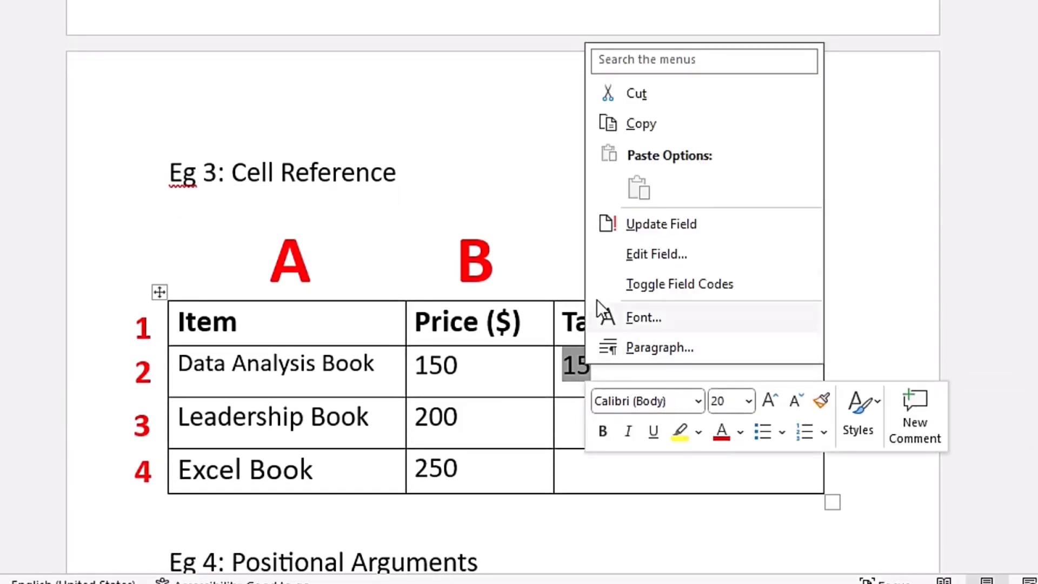
click(717, 284)
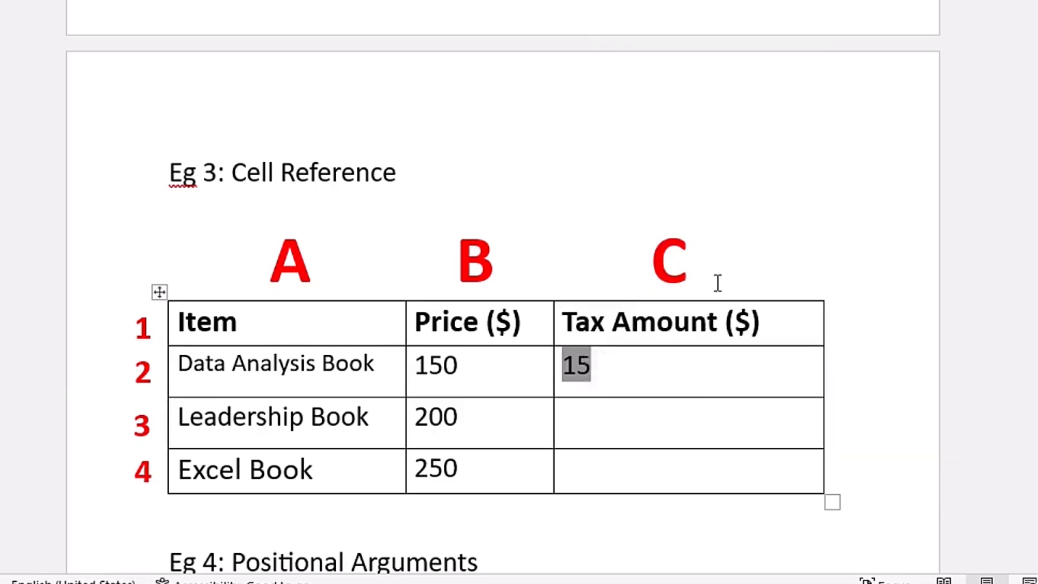
scroll(640, 378, down, 3)
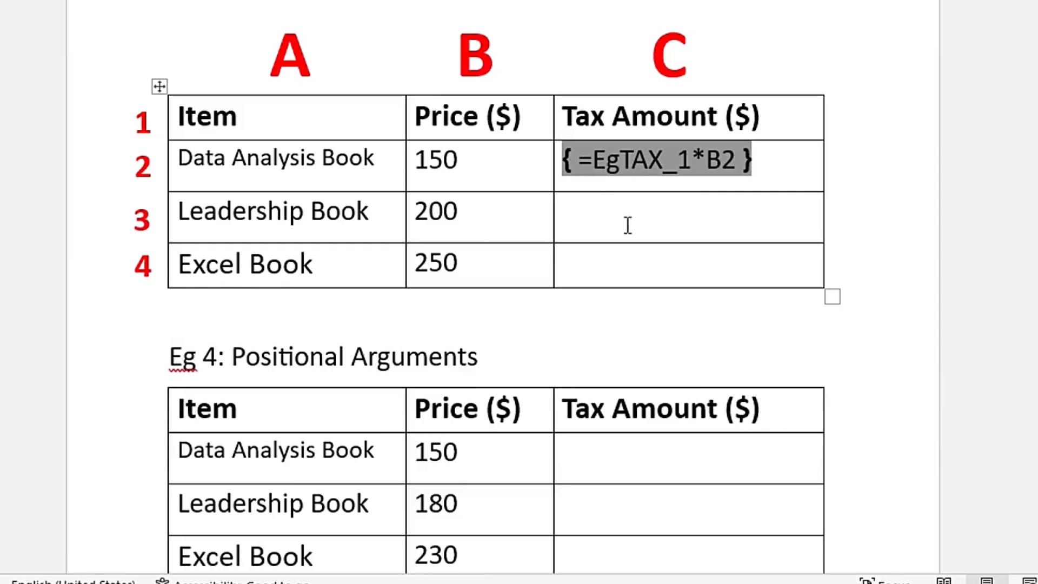
right_click(647, 162)
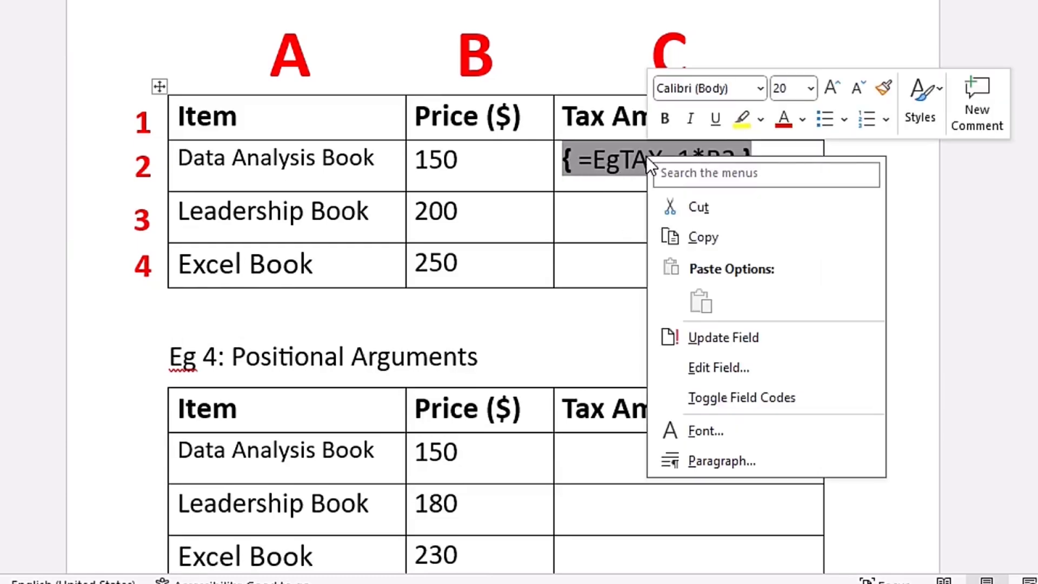
click(747, 399)
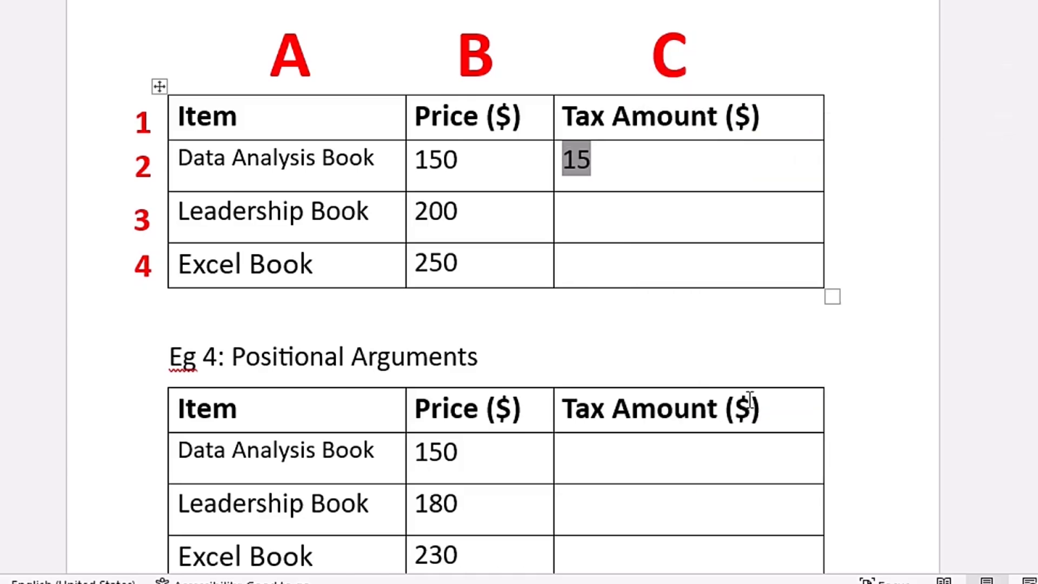
click(595, 180)
- Insert an empty field in the Leadership Book's tax amount cell of the Eg 3 table and enter the formula =EgTax_1*B3 inside its braces
click(617, 221)
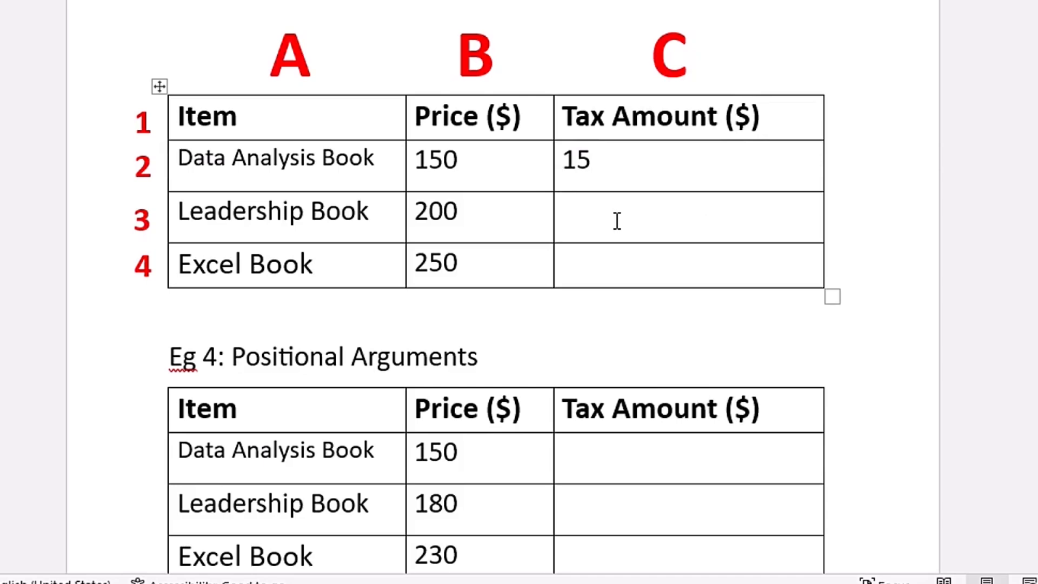
key(ctrl+F9)
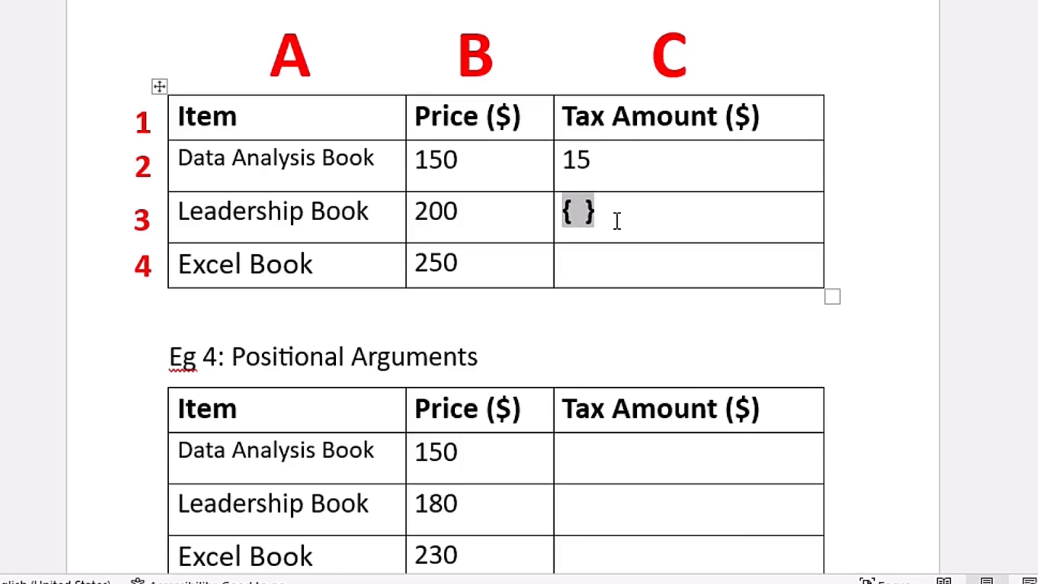
text(= )
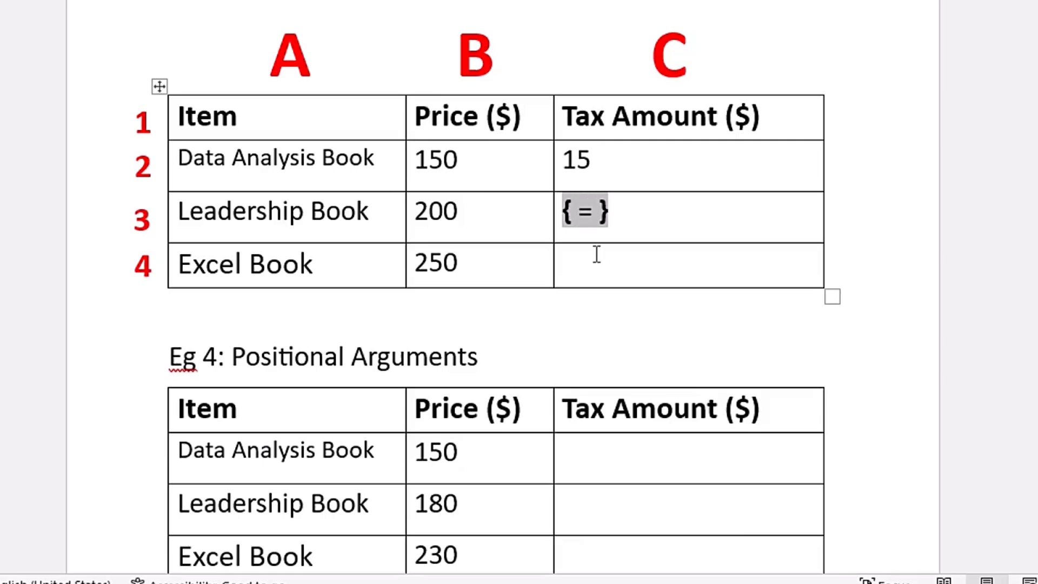
text(Eg)
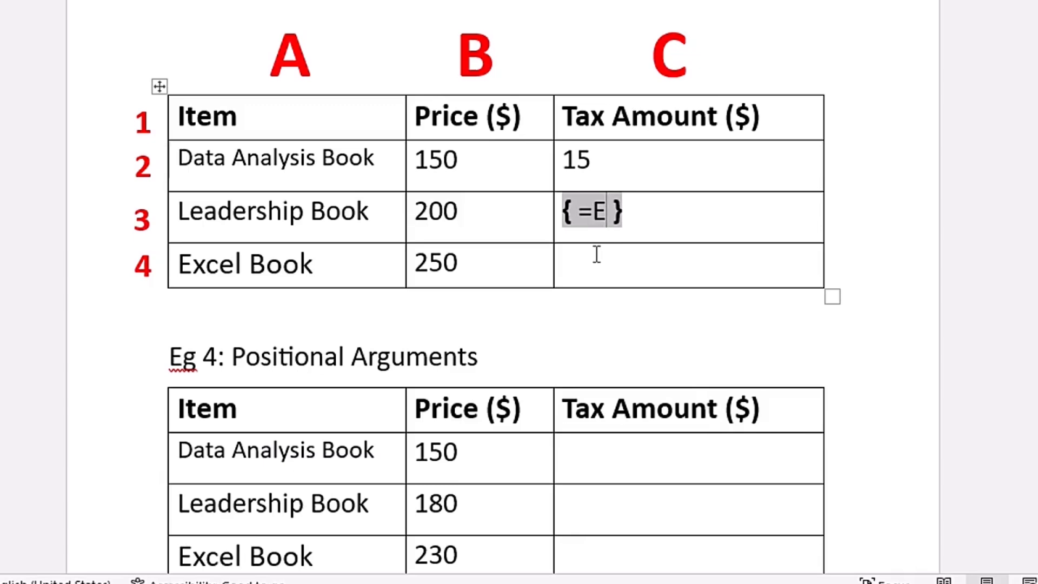
text(Tax)
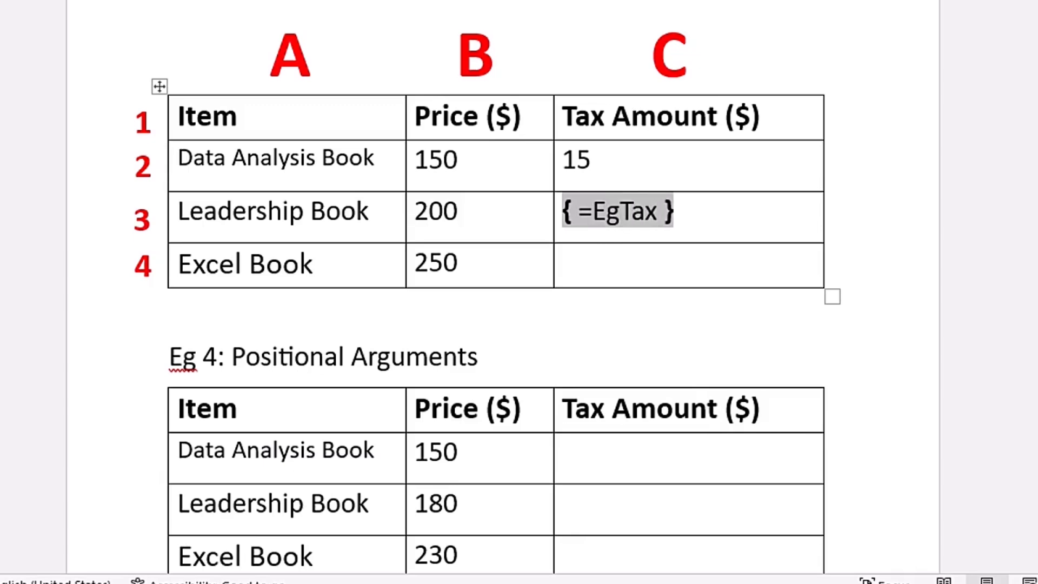
text(_1*)
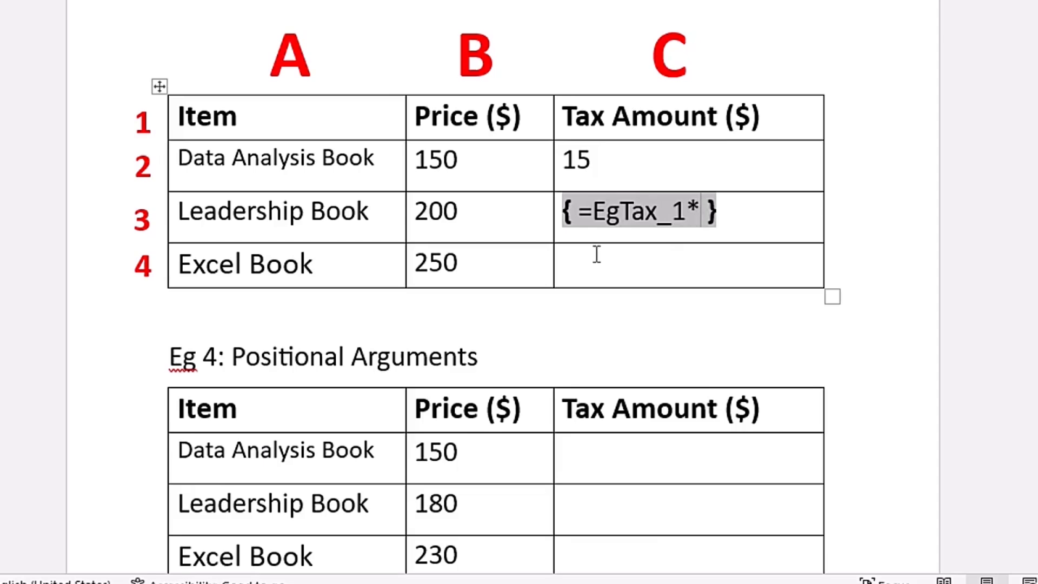
text(B)
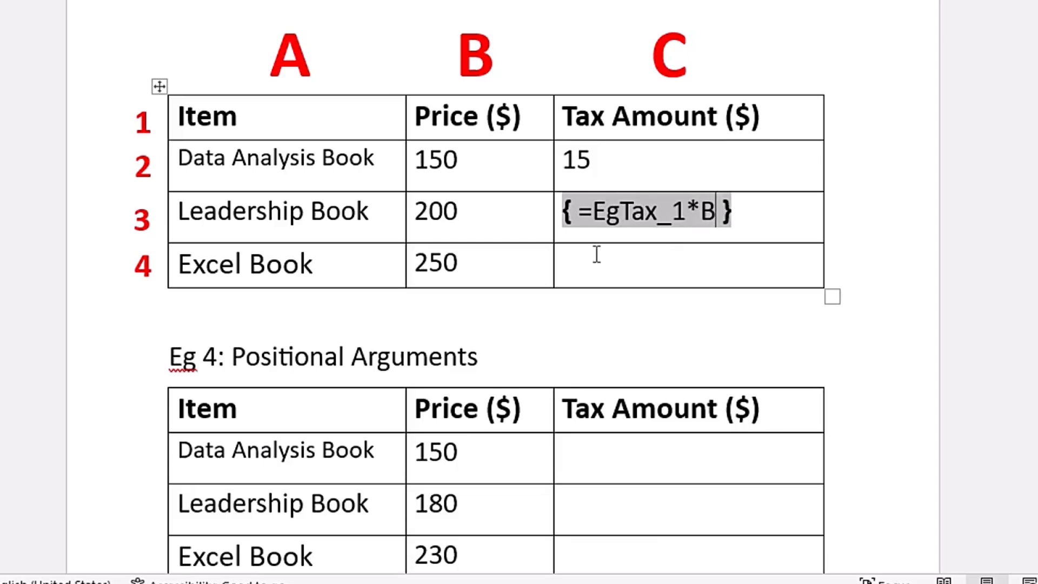
text(3)
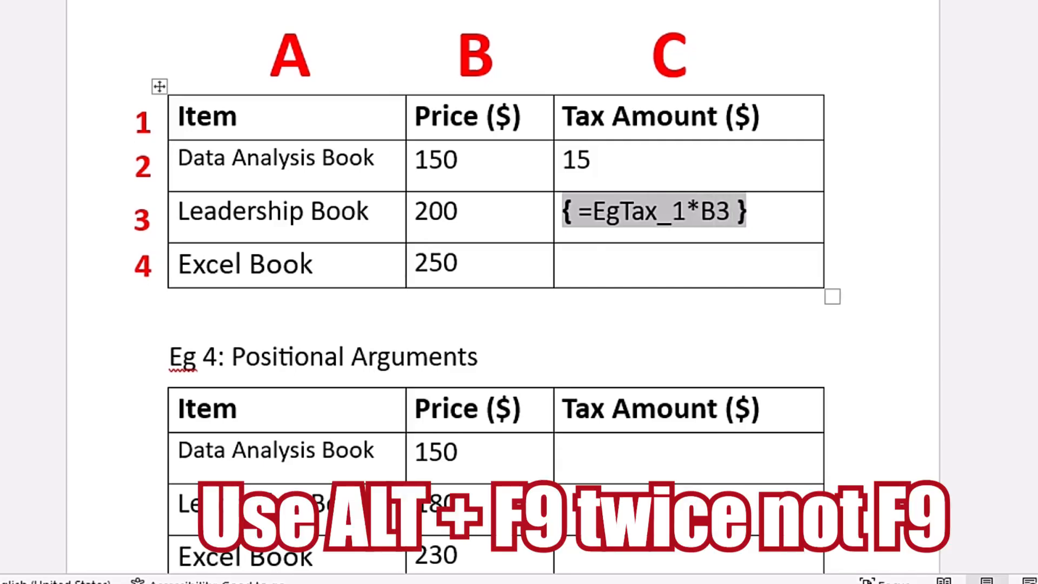
- Switch the Leadership Book's tax field from code to result display and update it to calculate the amount
key(alt+F9)
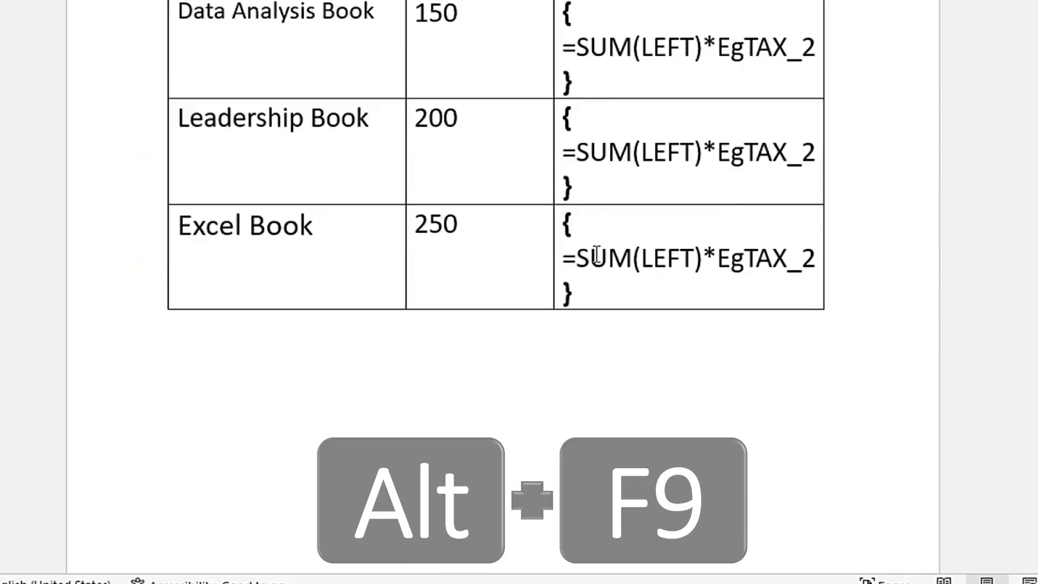
key(alt+F9)
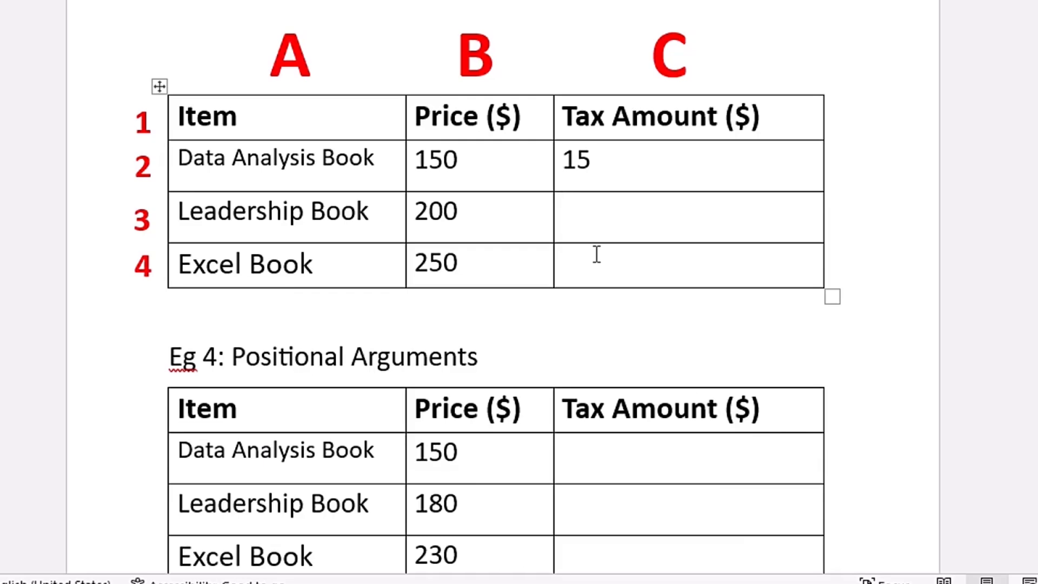
key(F9)
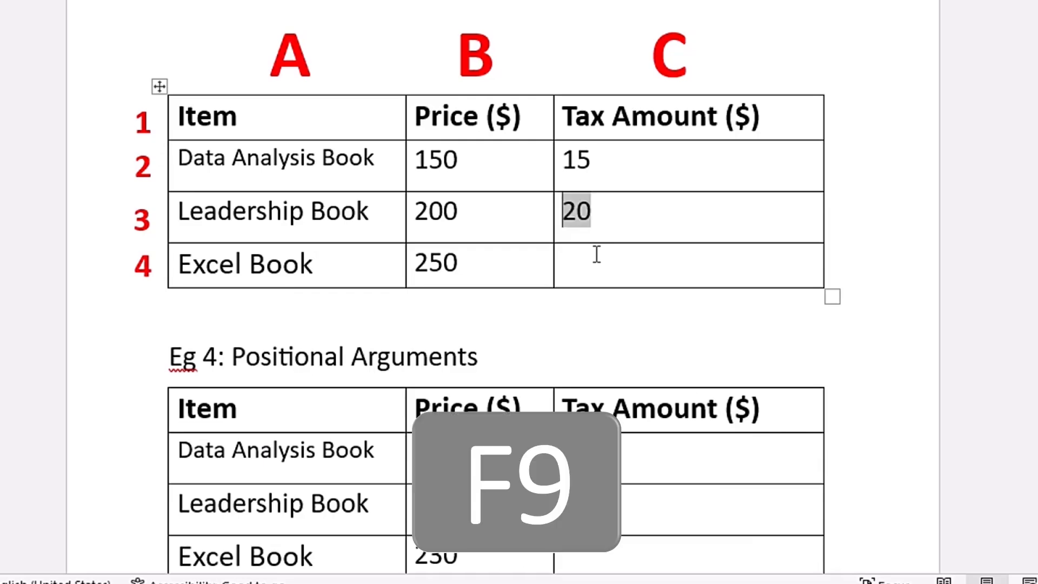
click(609, 217)
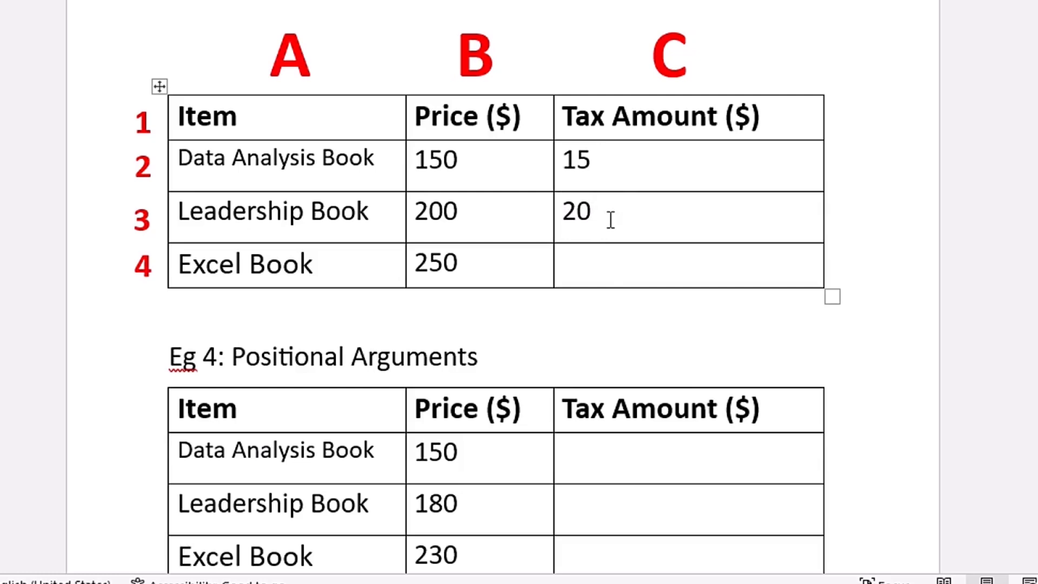
- Insert an empty field in the Excel Book's tax amount cell of the Eg 3 table and enter the formula =Egtax_2*b4 inside its braces
click(597, 268)
key(ctrl+F9)
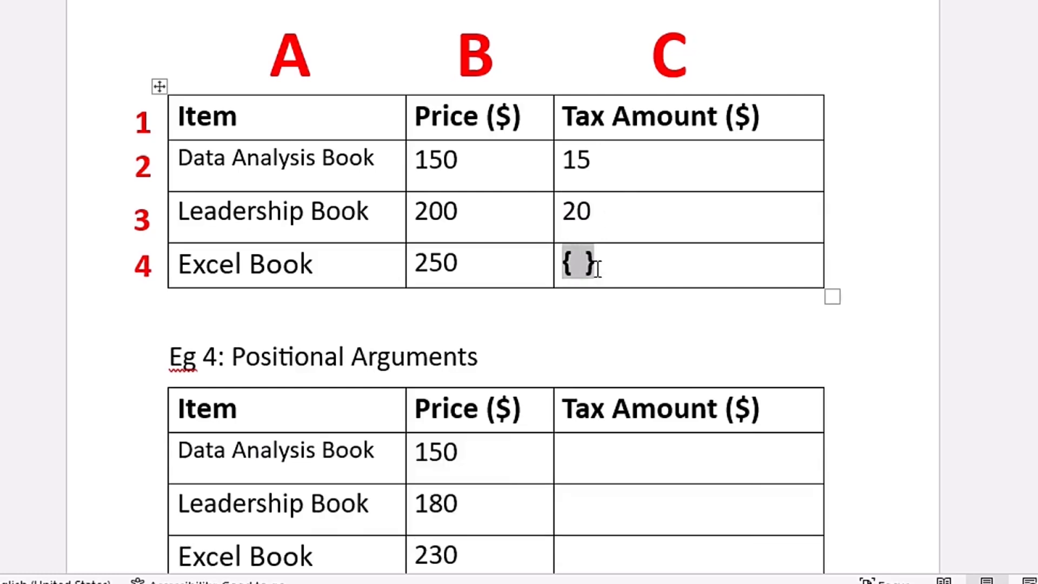
text(=Egtax )
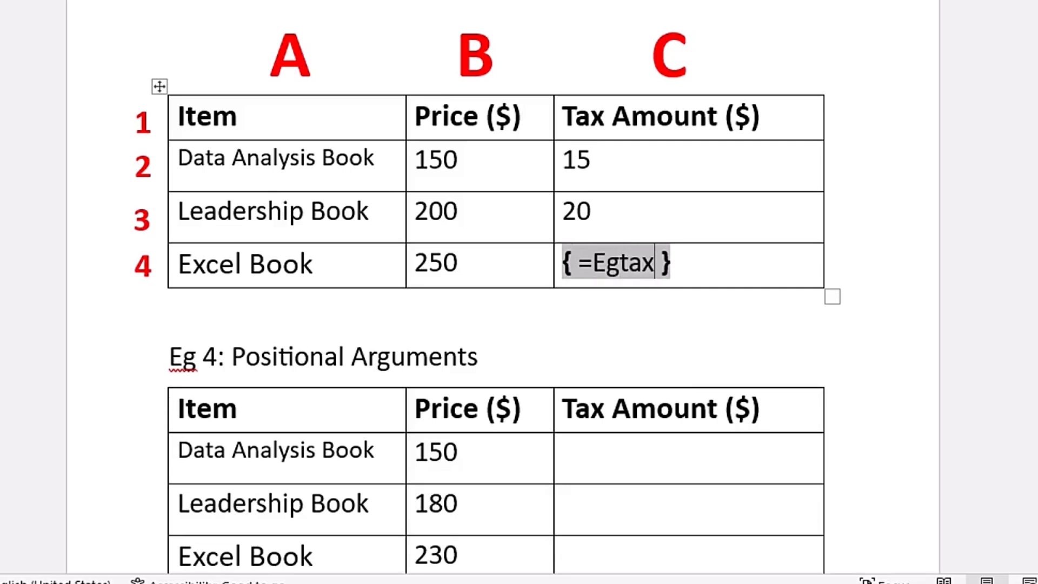
text(_2)
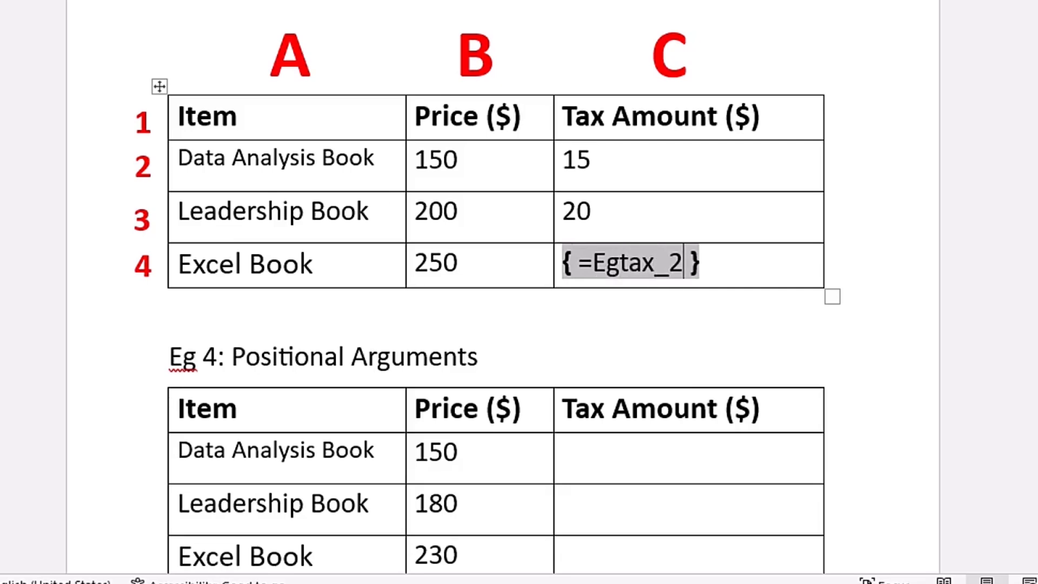
text(*b)
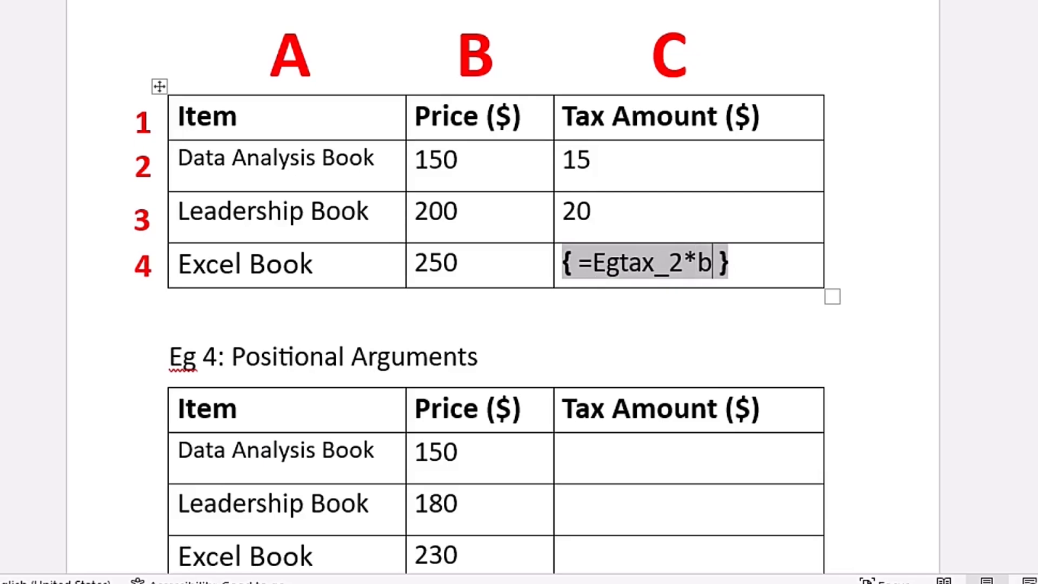
text(4)
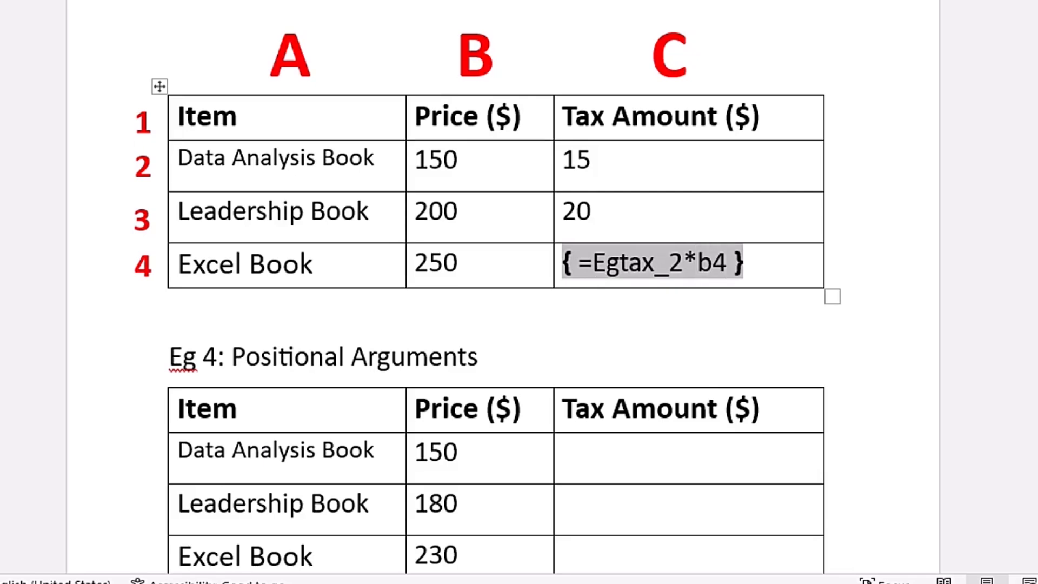
- Switch the Excel Book's tax field in the Eg 3 table from code to result display and update it to calculate the amount
key(alt+F9)
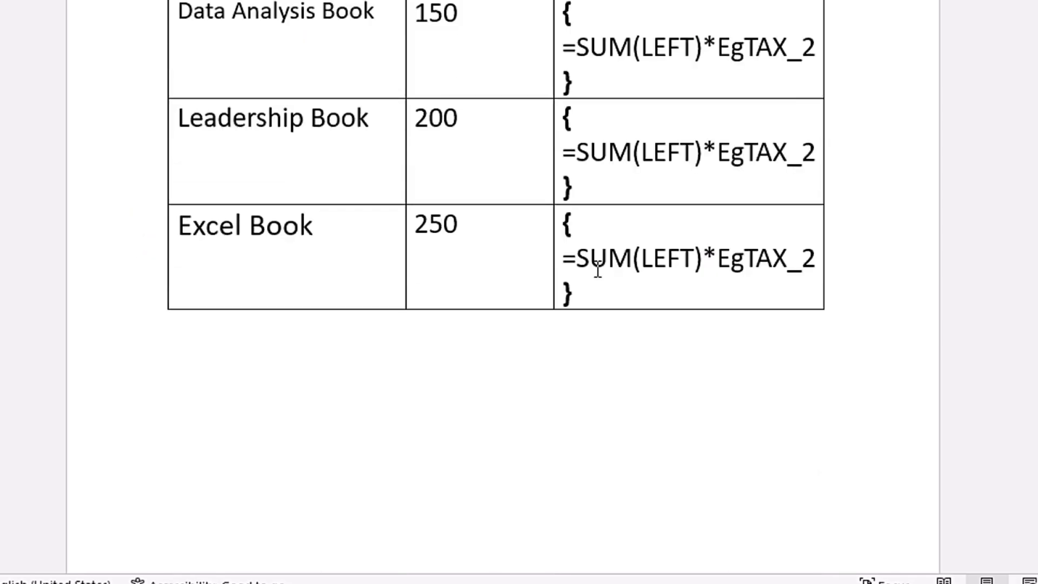
key(alt+F9)
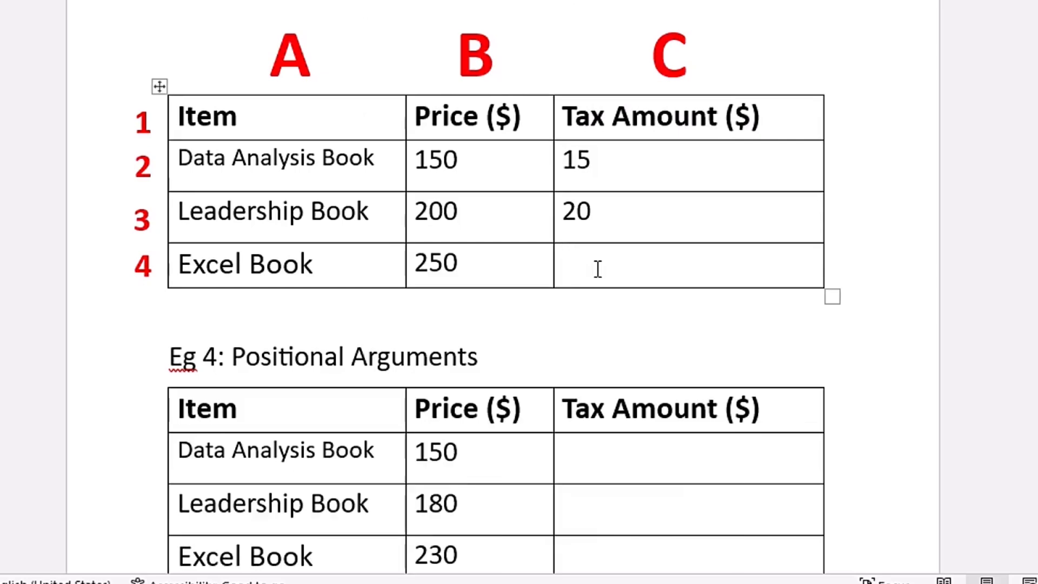
key(F9)
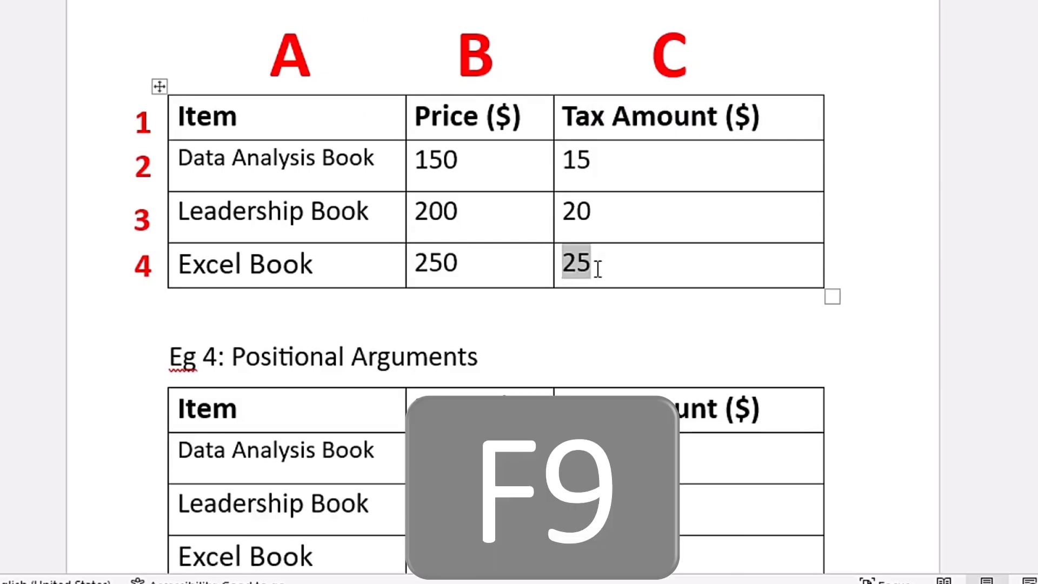
click(597, 269)
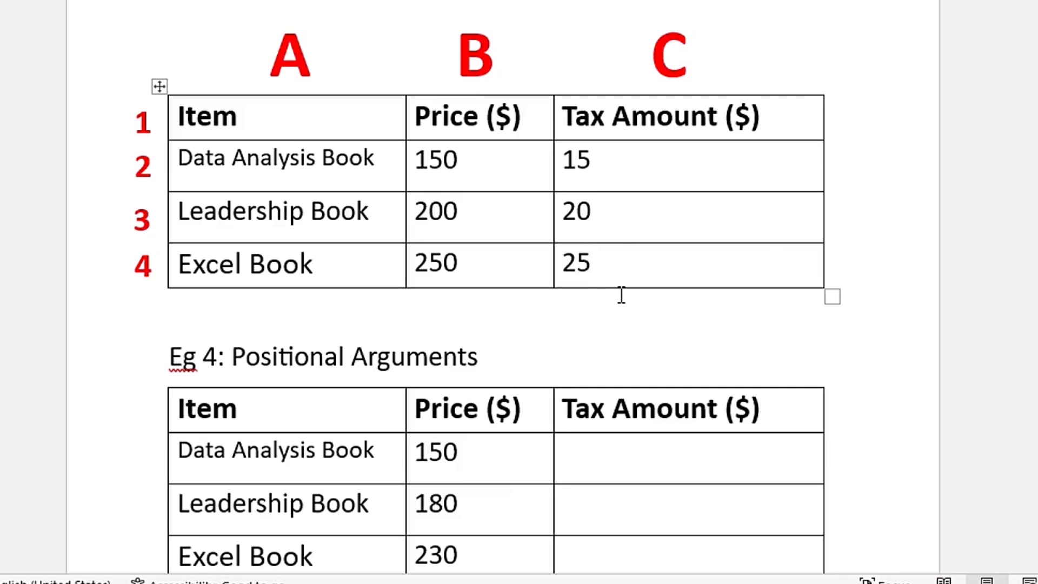
- Insert the formula =SUM(LEFT)*EgTAX_1 in the Data Analysis Book's tax amount cell of the Eg 4 table, using the EgTAX_1 bookmark
scroll(628, 225, down, 6)
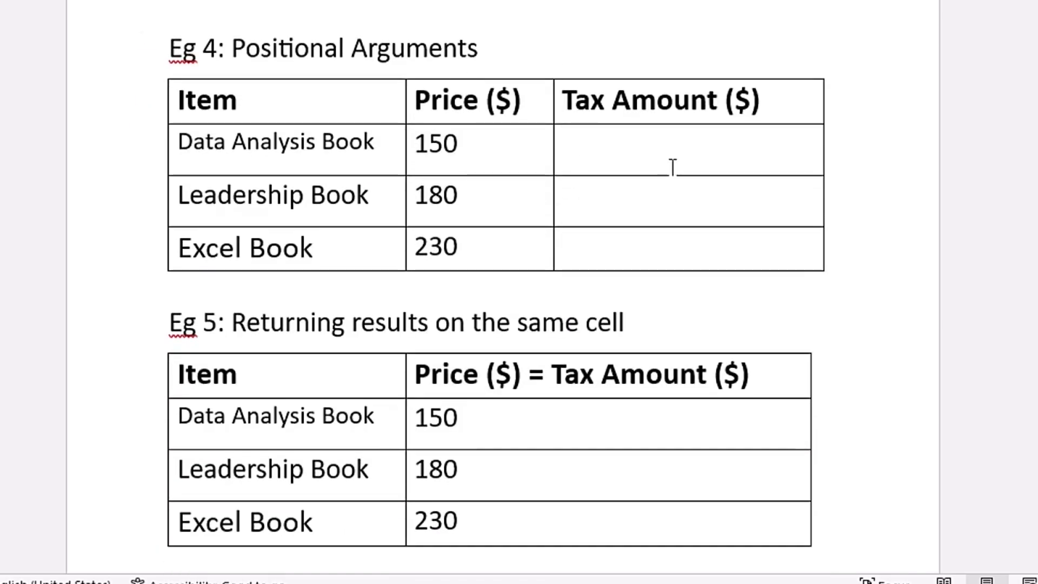
click(608, 149)
click(912, 119)
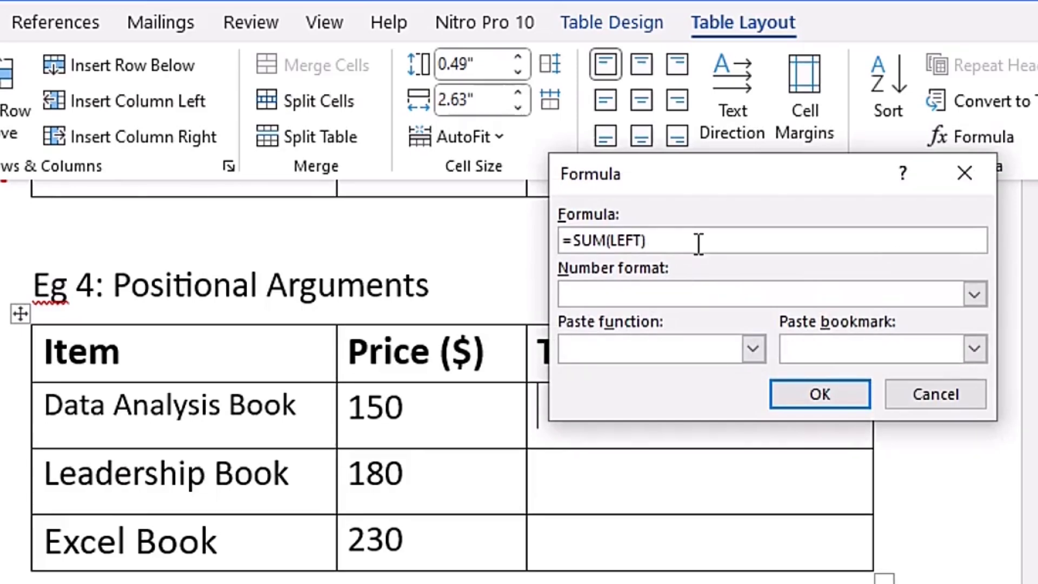
text(*)
click(976, 349)
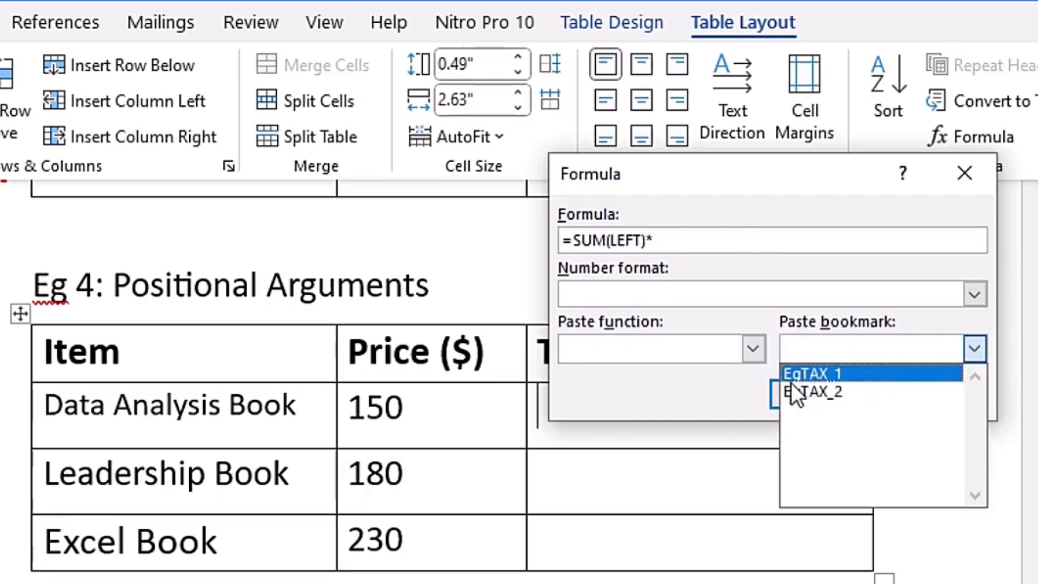
click(846, 379)
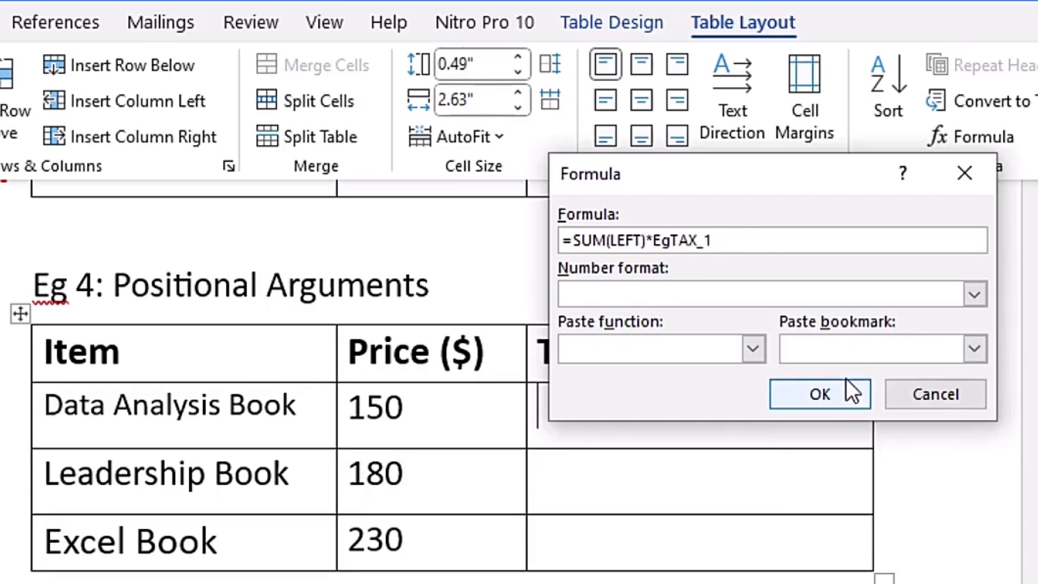
click(825, 394)
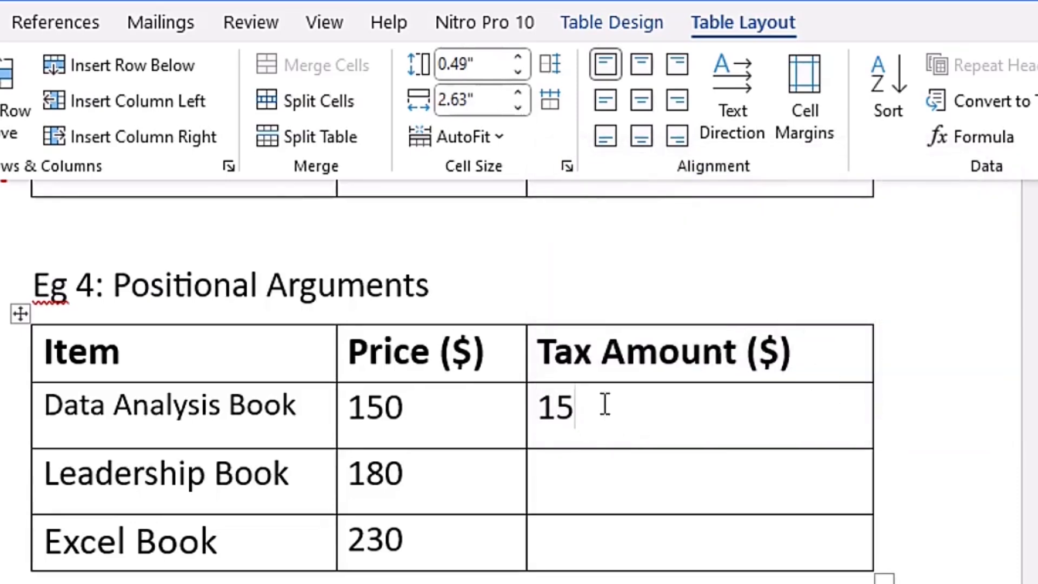
- Repeat the formula insertion in the Leadership Book and Excel Book tax amount cells of the Eg 4 table
key(Down)
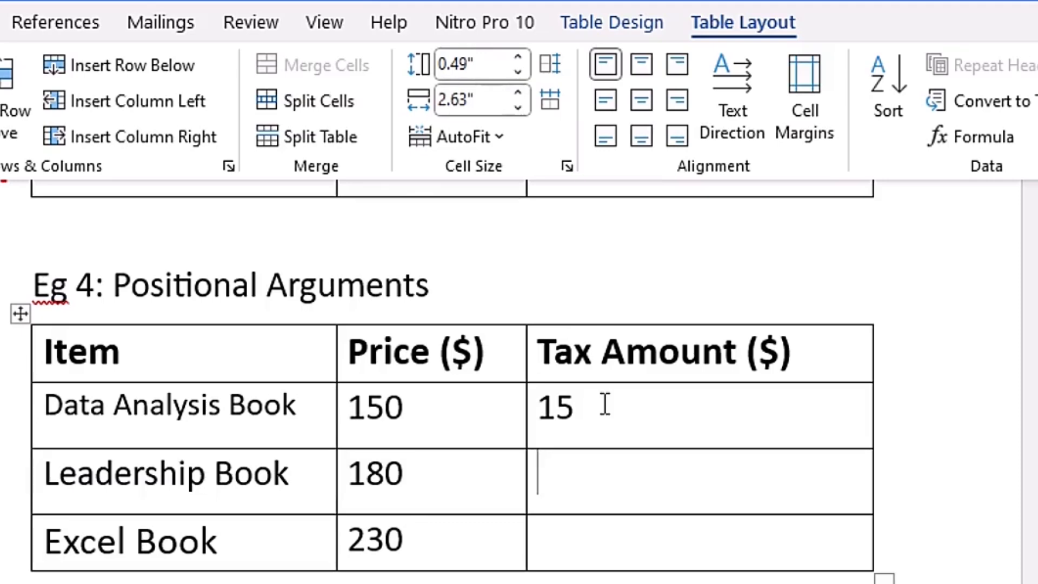
key(F4)
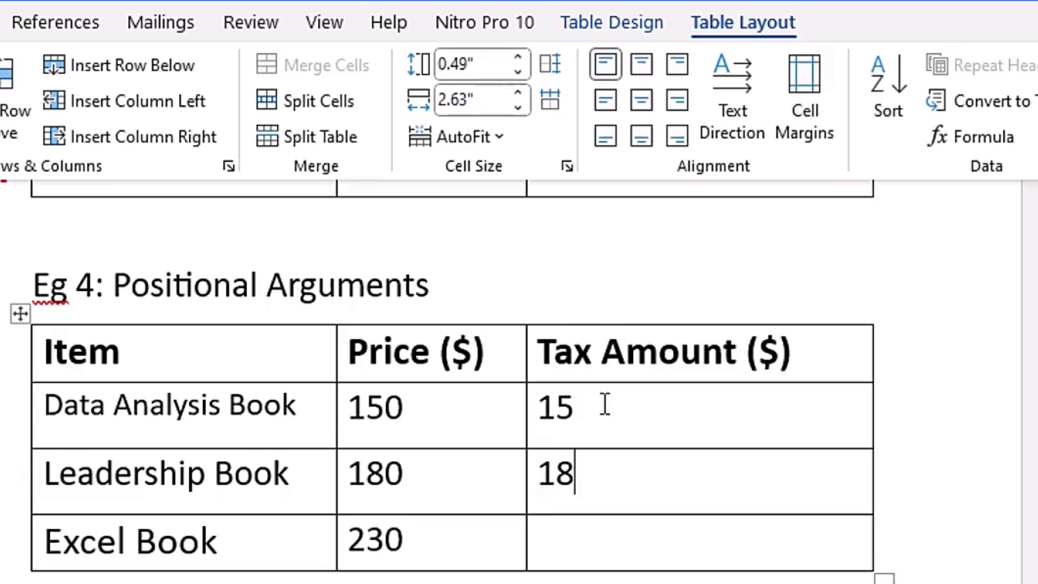
key(Down)
key(F4)
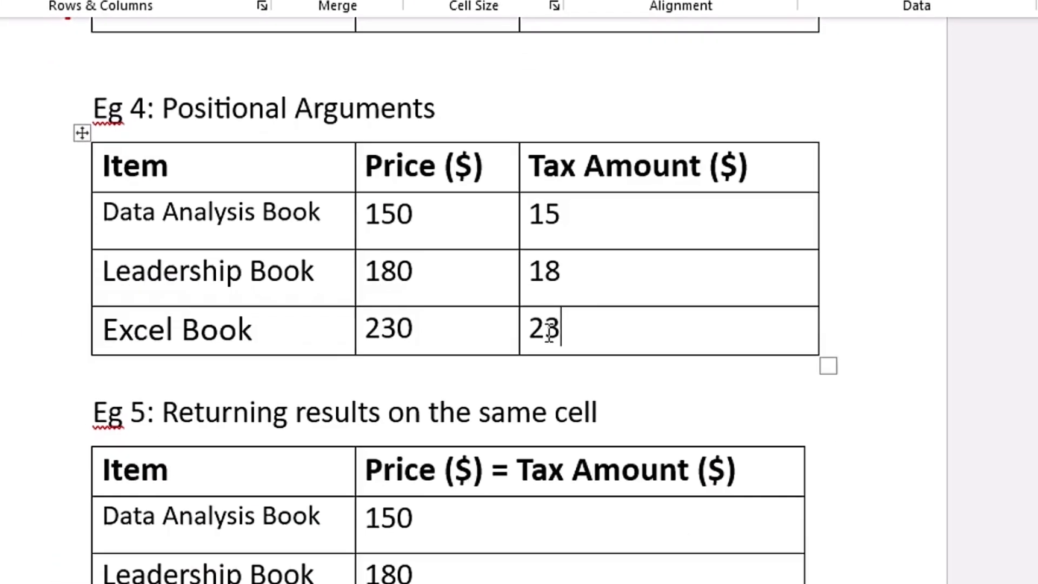
- Show the field code of only the Excel Book's tax amount in the Eg 4 table
double_click(552, 540)
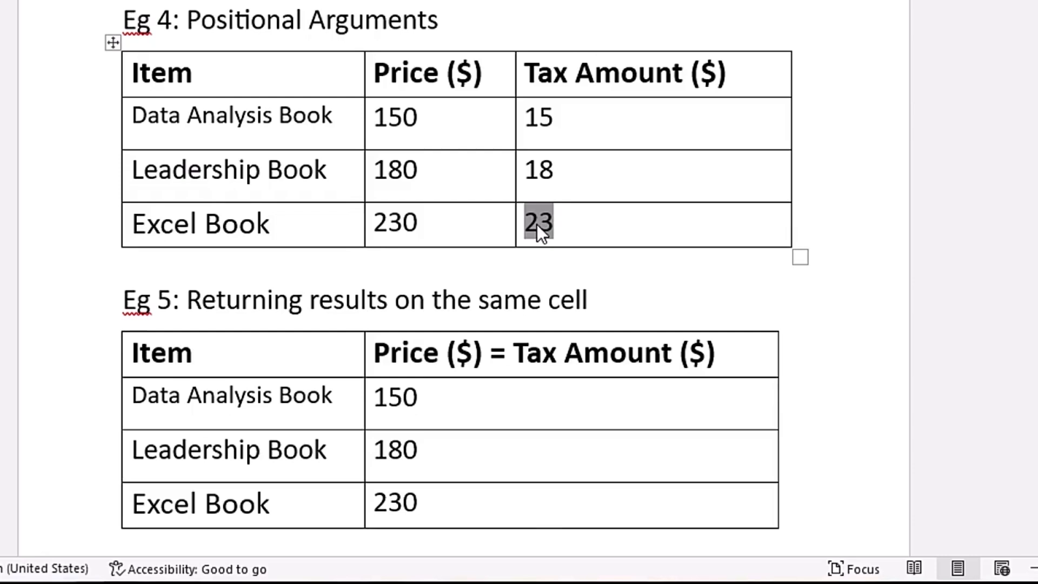
right_click(537, 225)
click(656, 480)
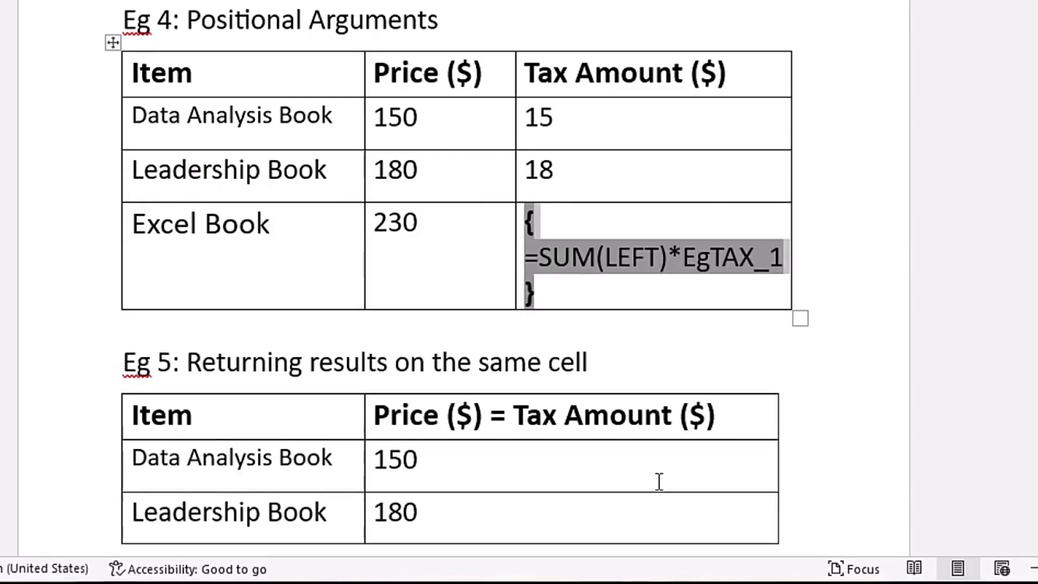